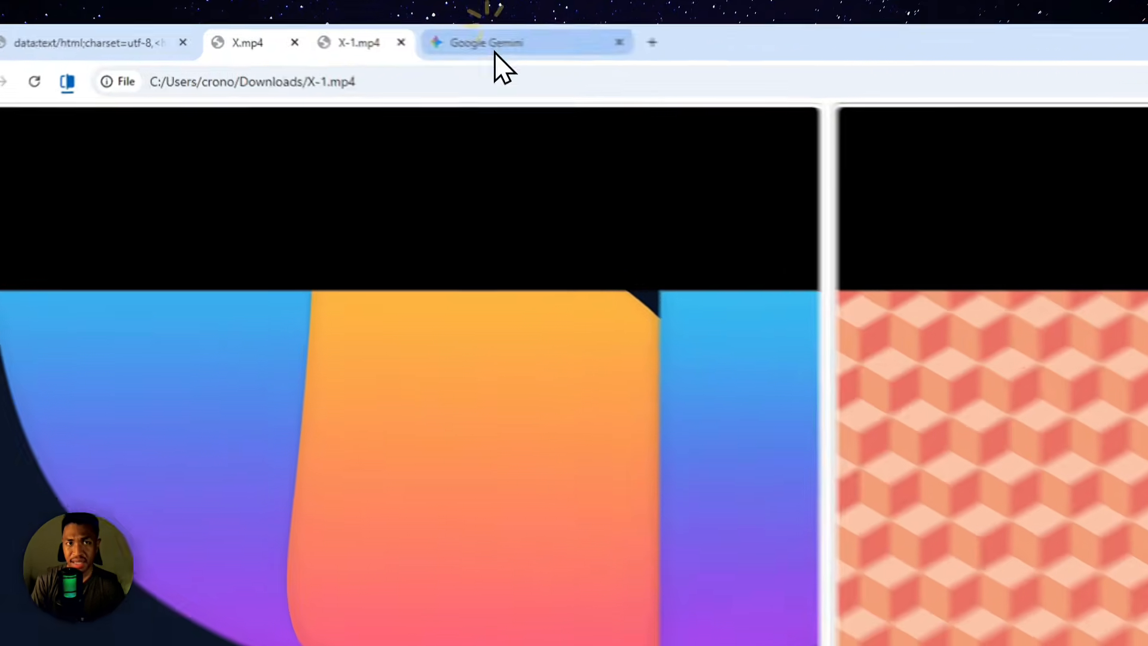
{"action": "left_click", "coordinate": [389, 60]}
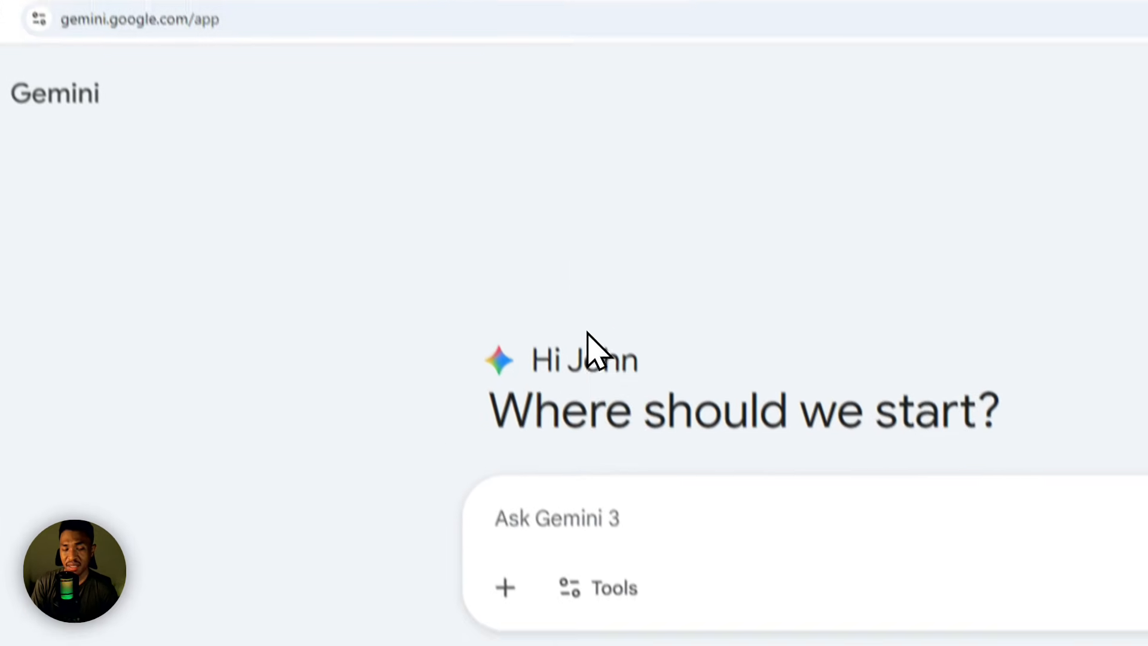
{"action": "left_click", "coordinate": [547, 269]}
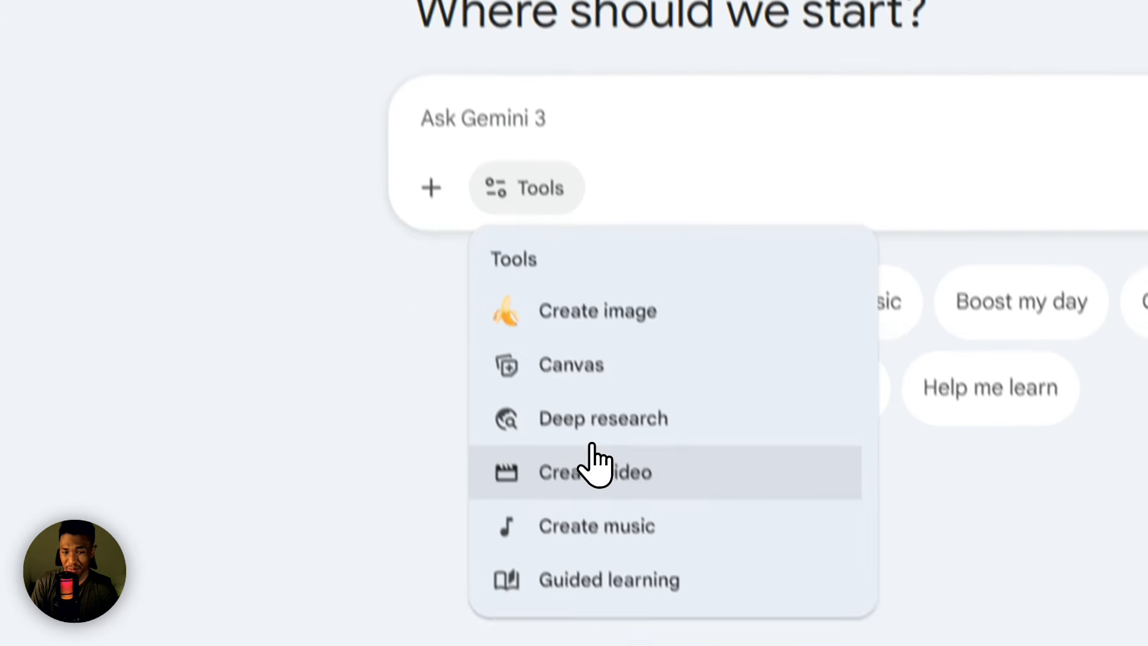
{"action": "left_click", "coordinate": [587, 545]}
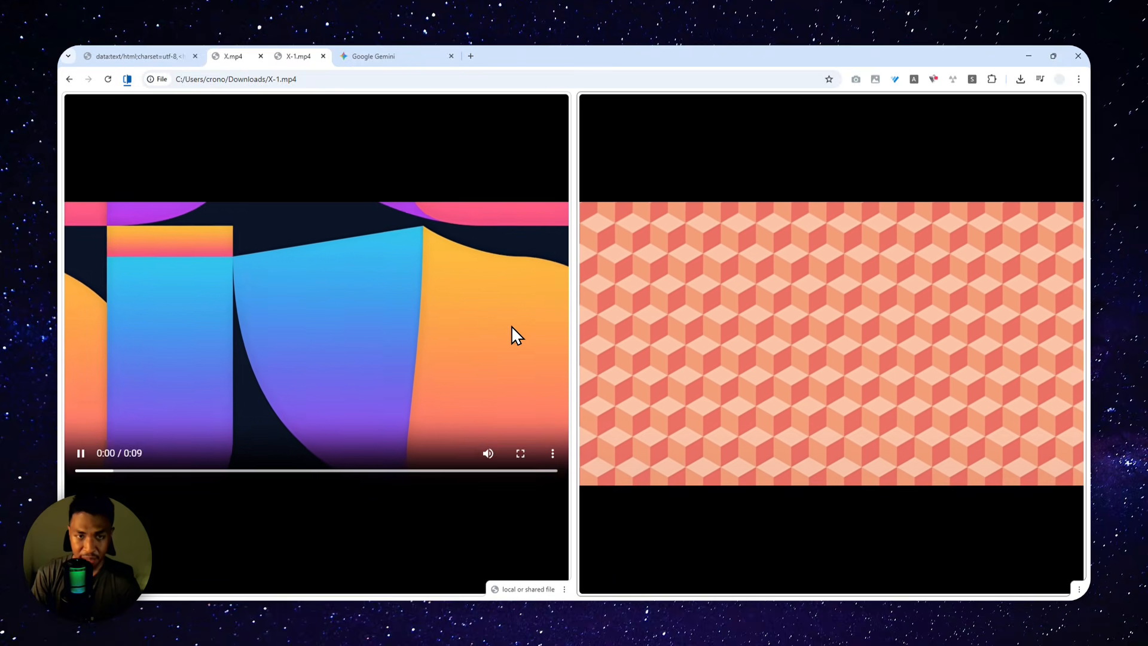
{"action": "left_click", "coordinate": [394, 54]}
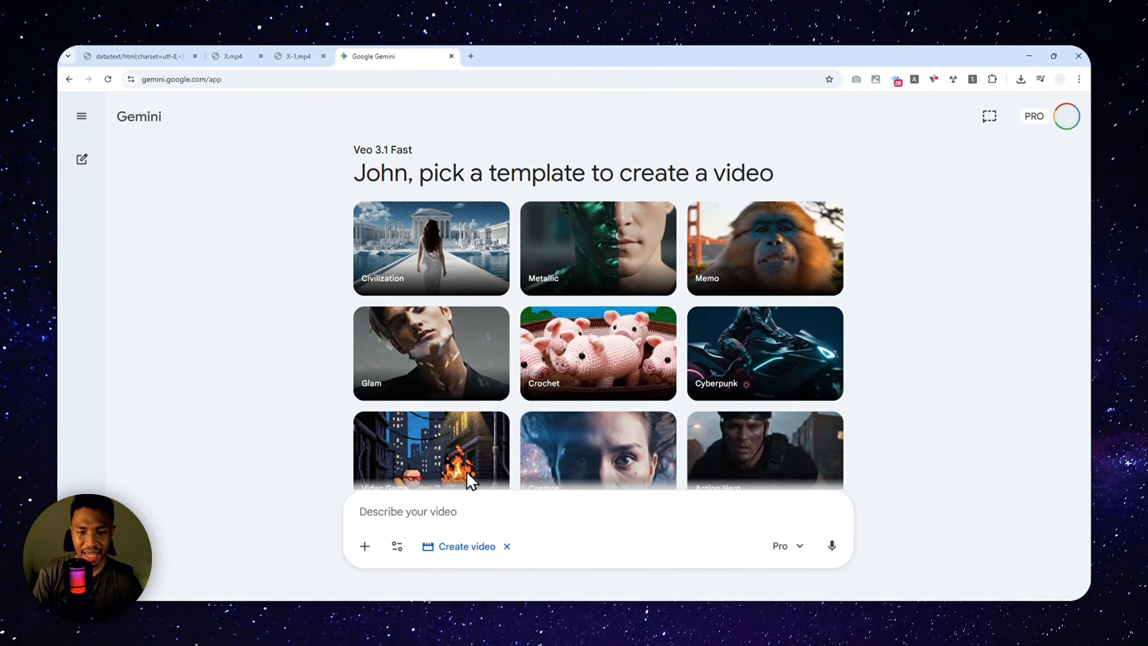
{"action": "left_click", "coordinate": [506, 546]}
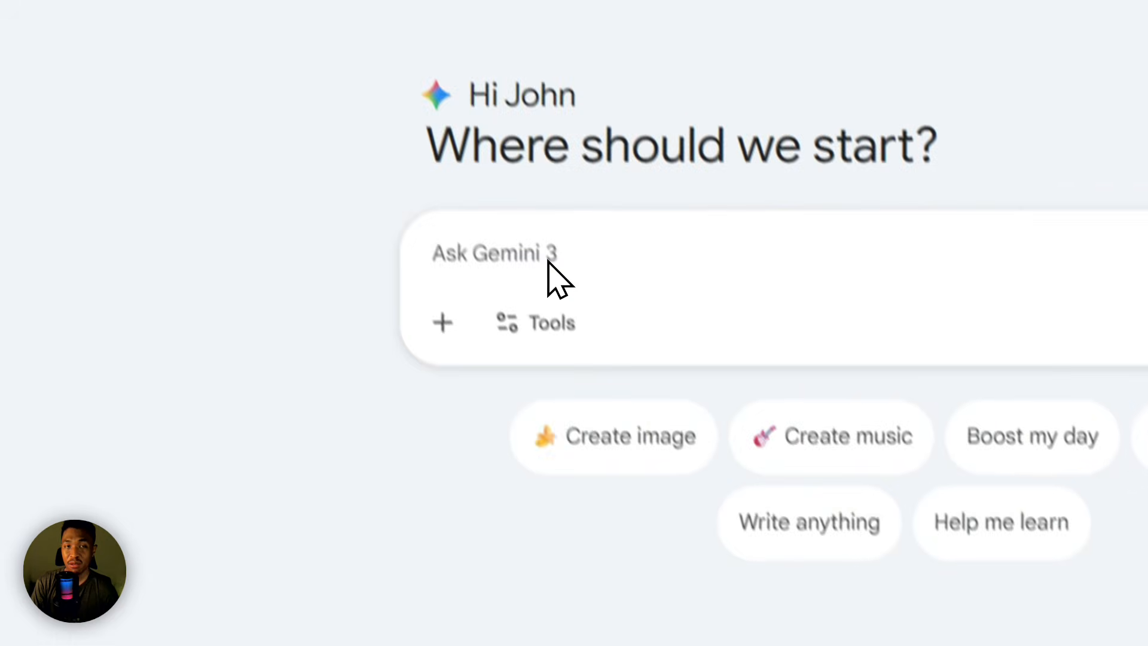
{"action": "left_click", "coordinate": [477, 2]}
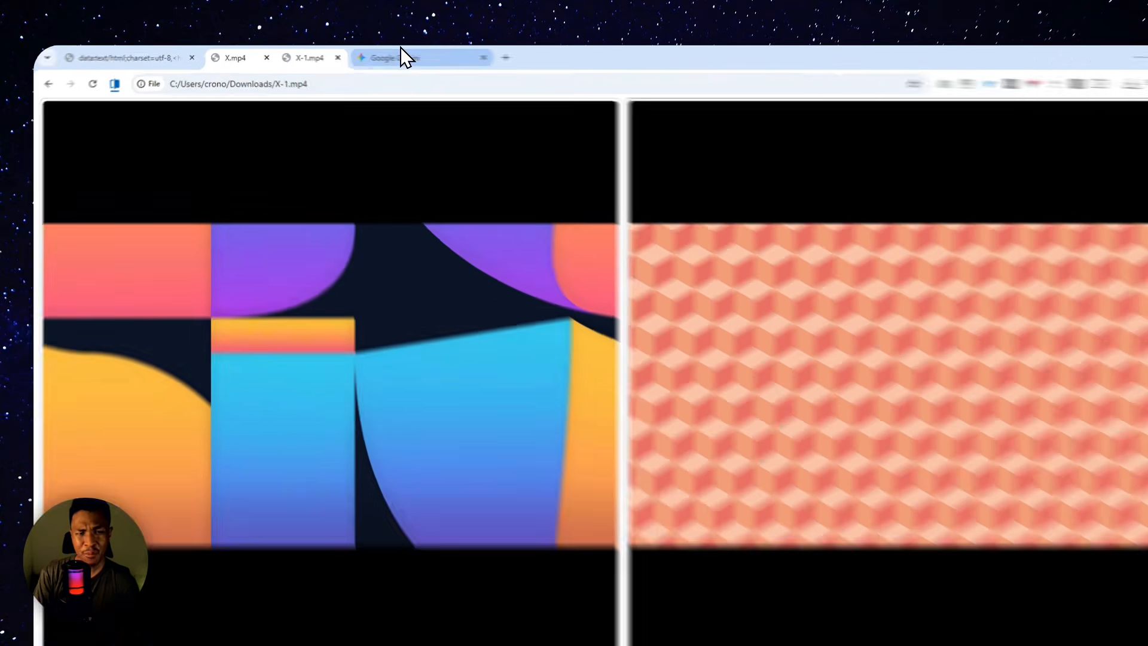
{"action": "left_click", "coordinate": [382, 55]}
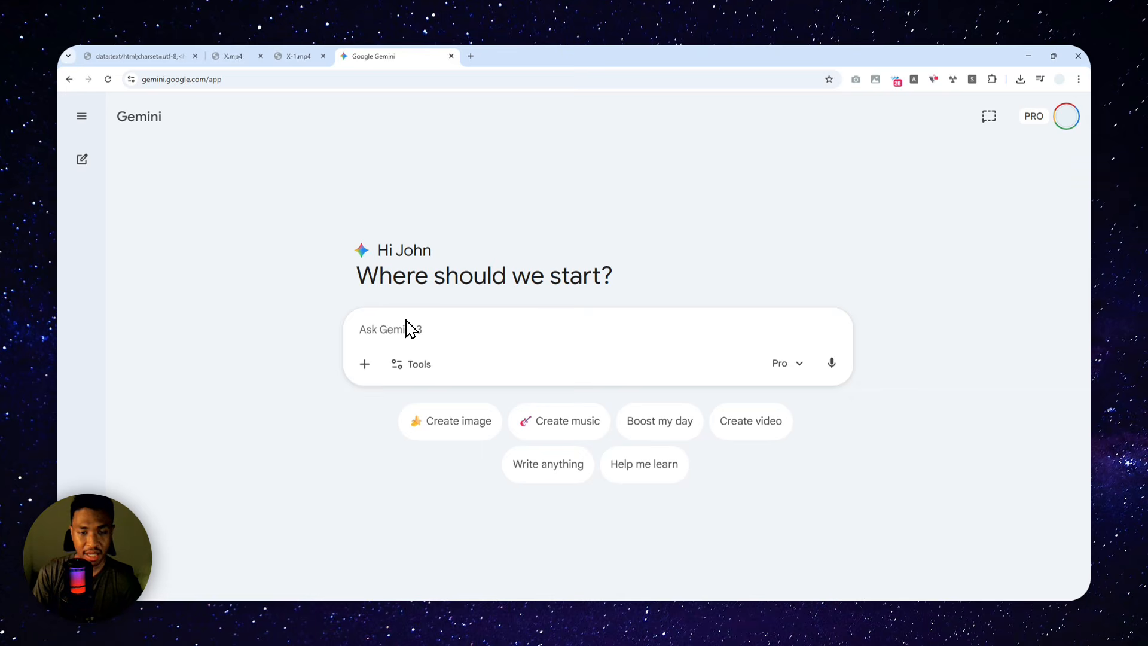
{"action": "left_click", "coordinate": [297, 56]}
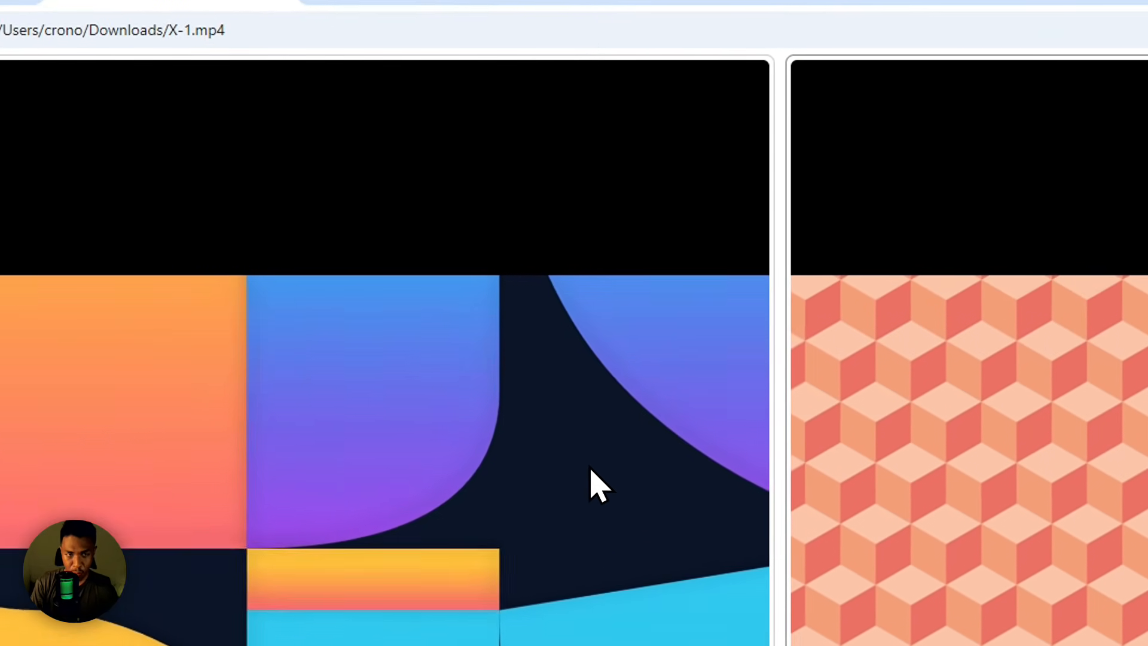
{"action": "left_click", "coordinate": [531, 57]}
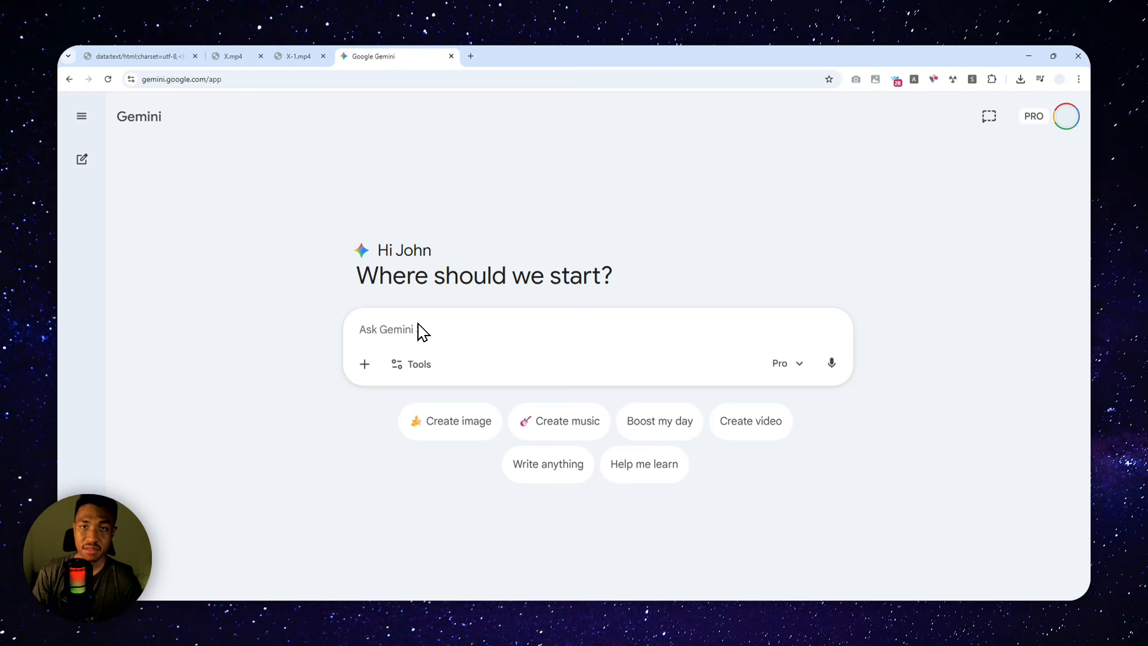
Step: Search Google Images for "abstract background" in a new browser tab and browse the results
{"action": "left_click", "coordinate": [466, 56]}
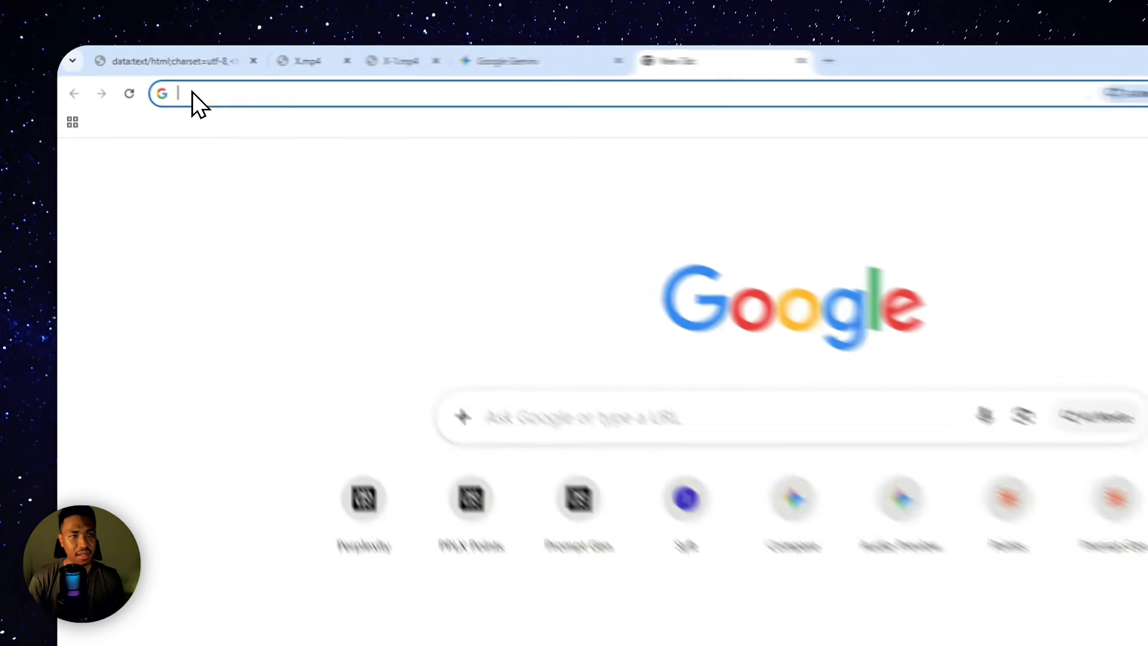
{"action": "type", "text": "abs"}
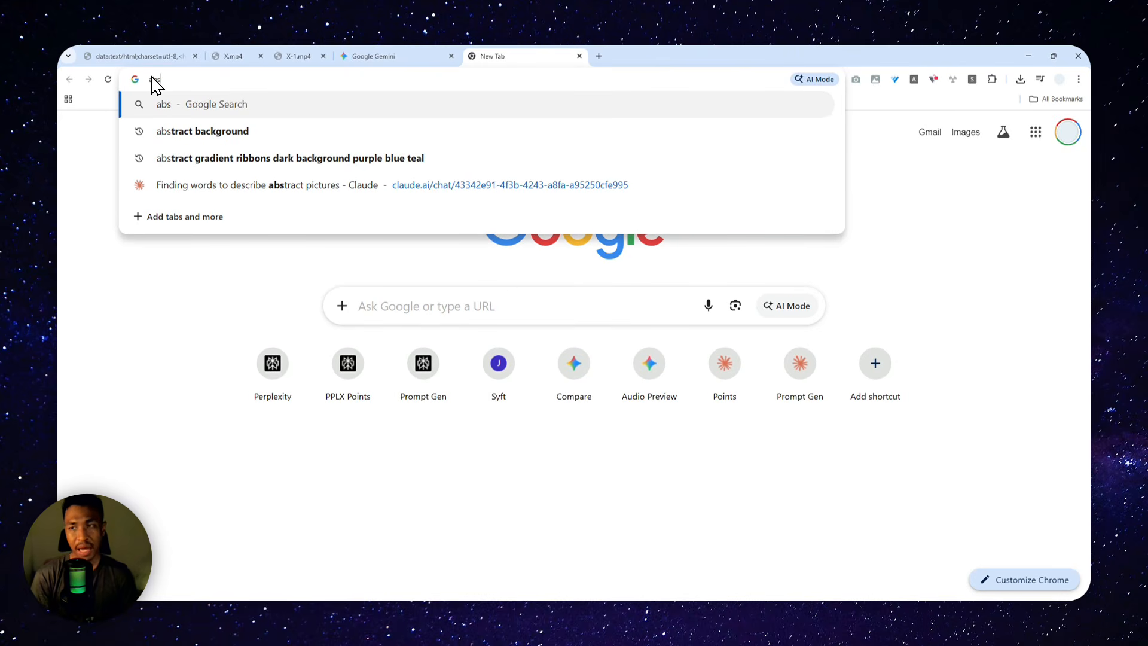
{"action": "key", "text": "Down"}
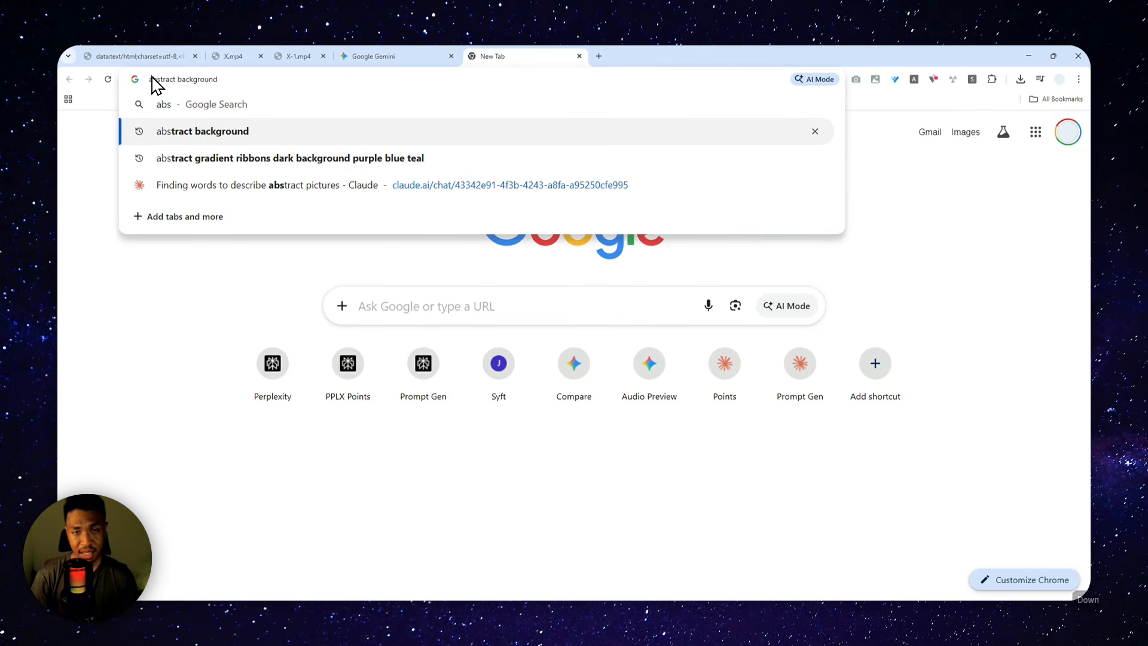
{"action": "key", "text": "Return"}
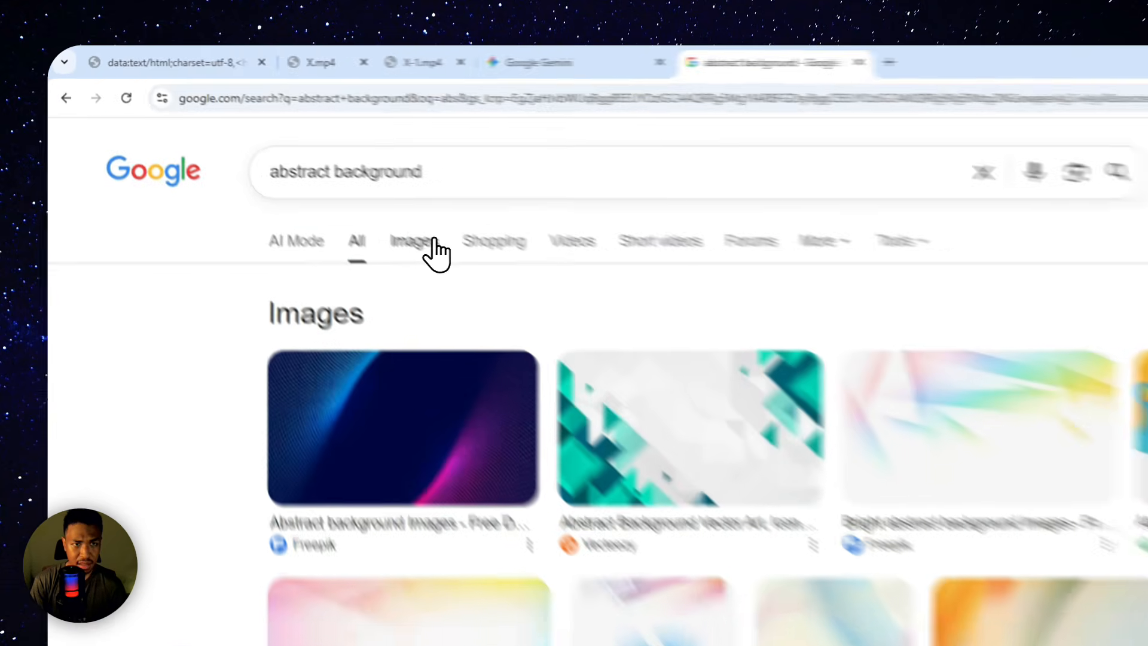
{"action": "left_click", "coordinate": [298, 172]}
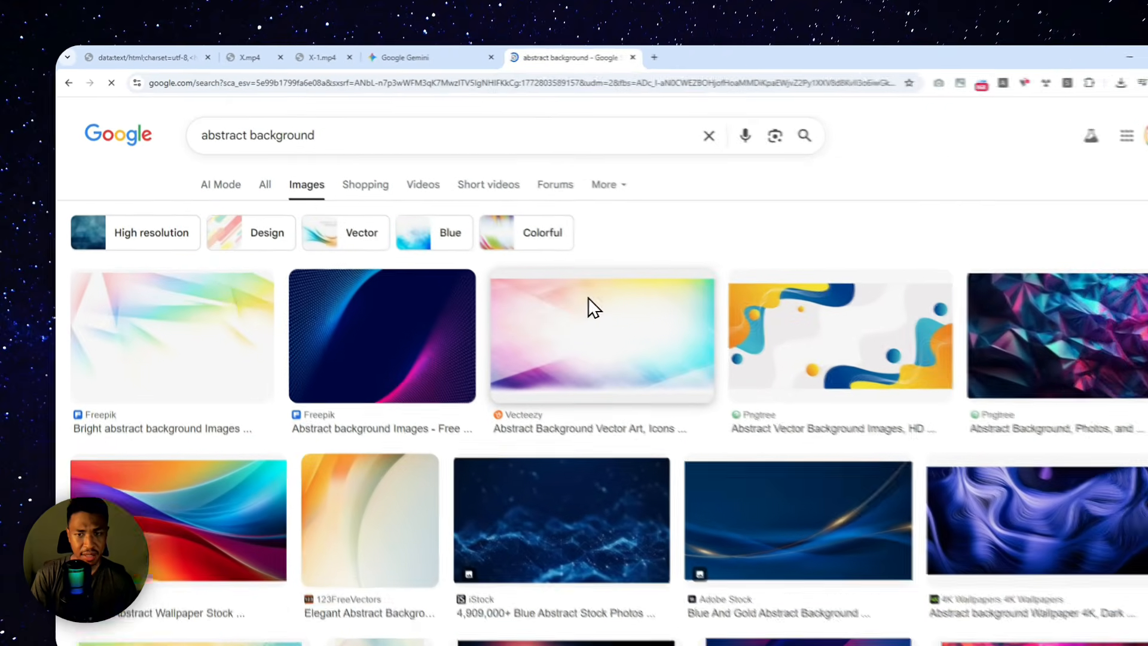
{"action": "scroll", "coordinate": [583, 311], "scroll_direction": "down", "scroll_amount": 5}
{"action": "scroll", "coordinate": [565, 263], "scroll_direction": "down", "scroll_amount": 10}
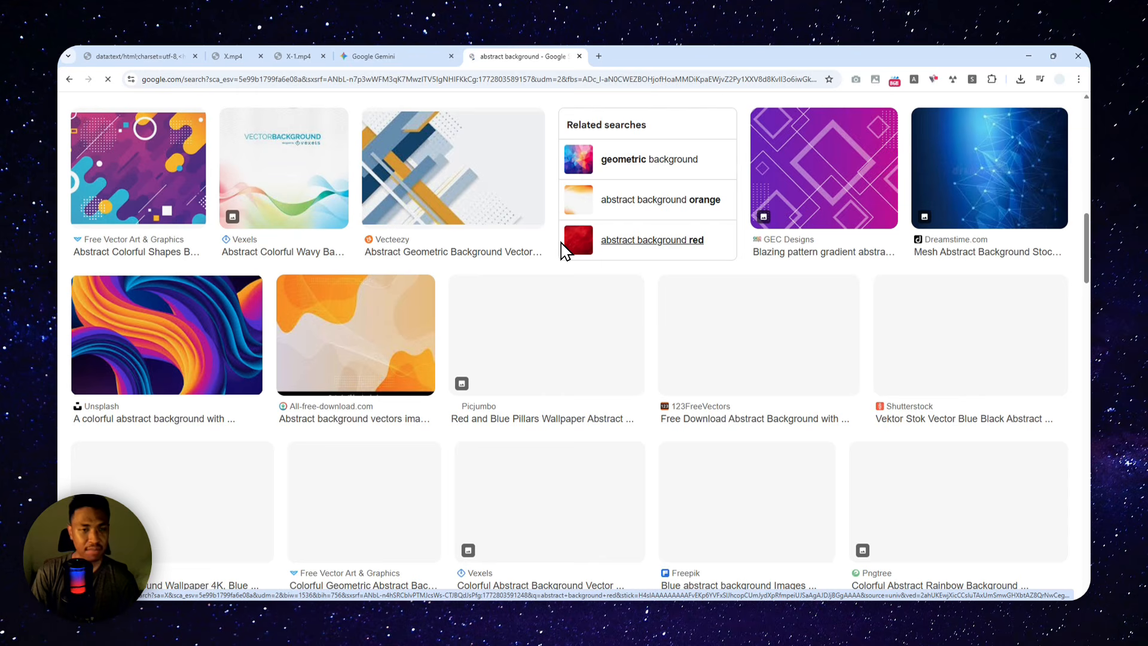
{"action": "scroll", "coordinate": [565, 251], "scroll_direction": "up", "scroll_amount": 15}
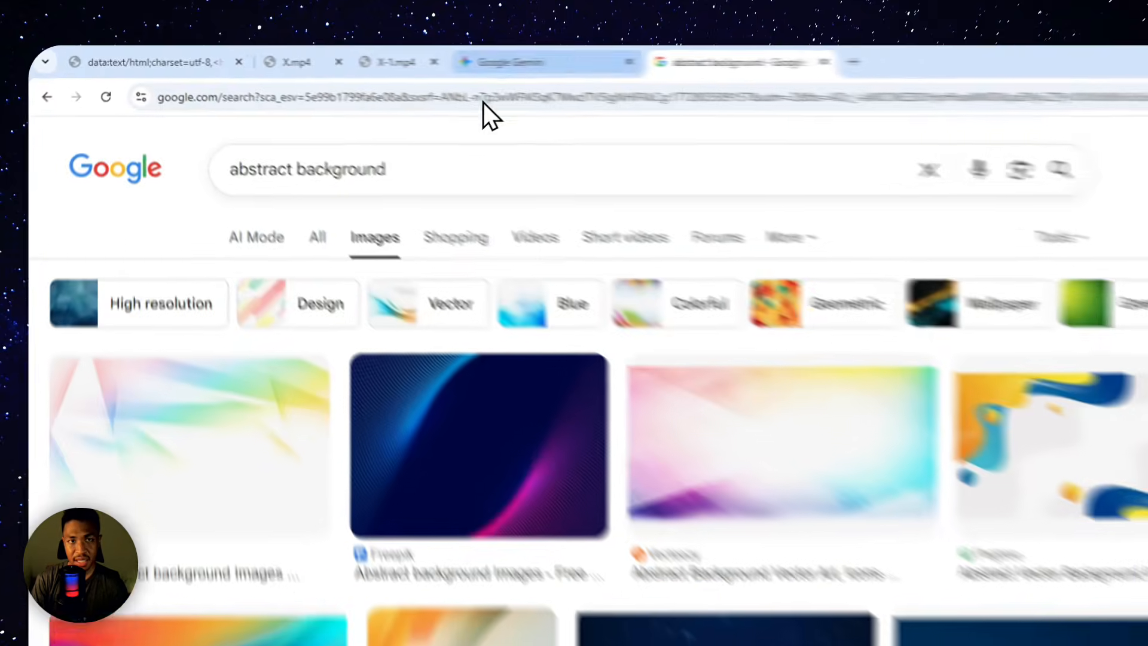
Step: Refine the image search to "simple abstract background" and look through the results for a suitable design
{"action": "left_click", "coordinate": [387, 57]}
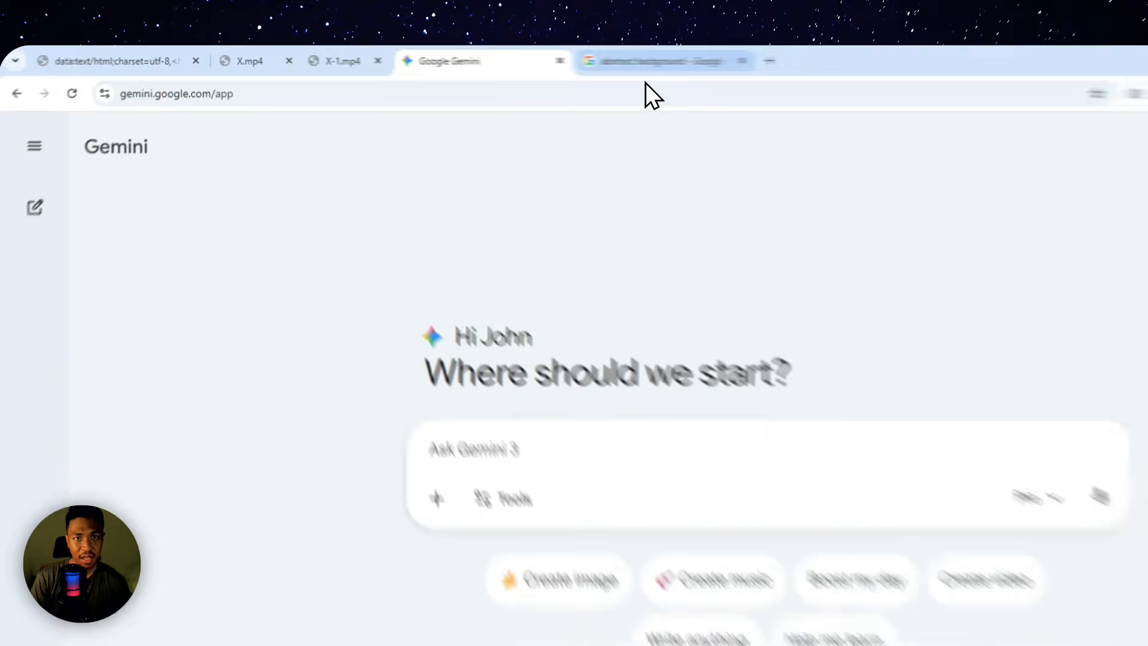
{"action": "left_click", "coordinate": [517, 56]}
{"action": "left_click", "coordinate": [204, 128]}
{"action": "key", "text": "ctrl+Left"}
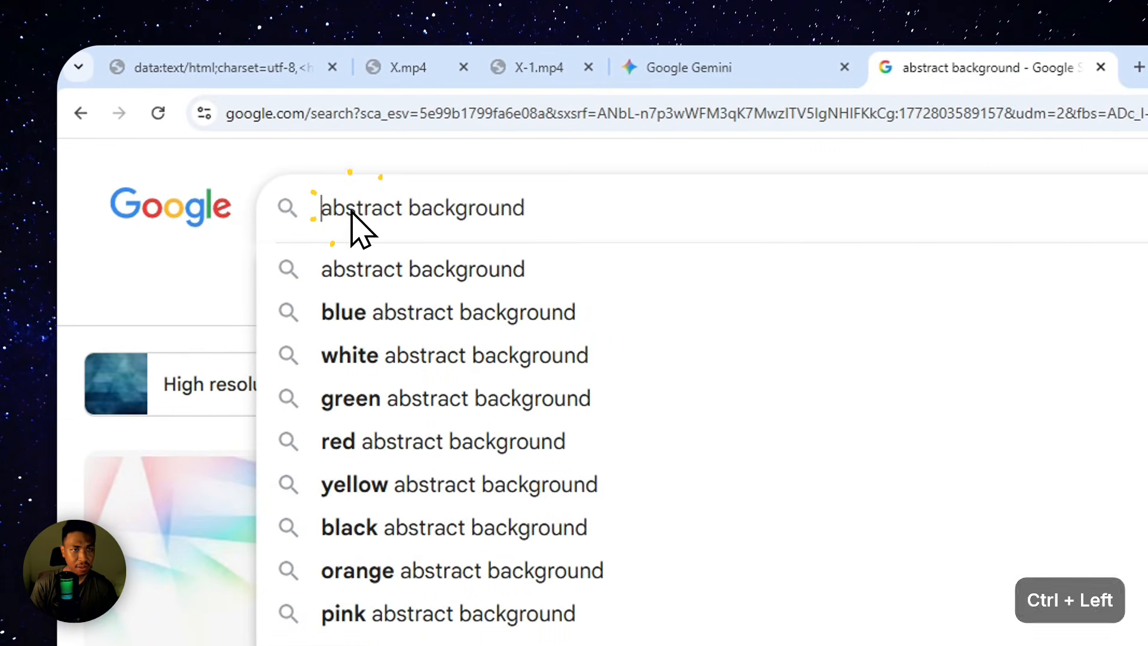
{"action": "type", "text": "simple"}
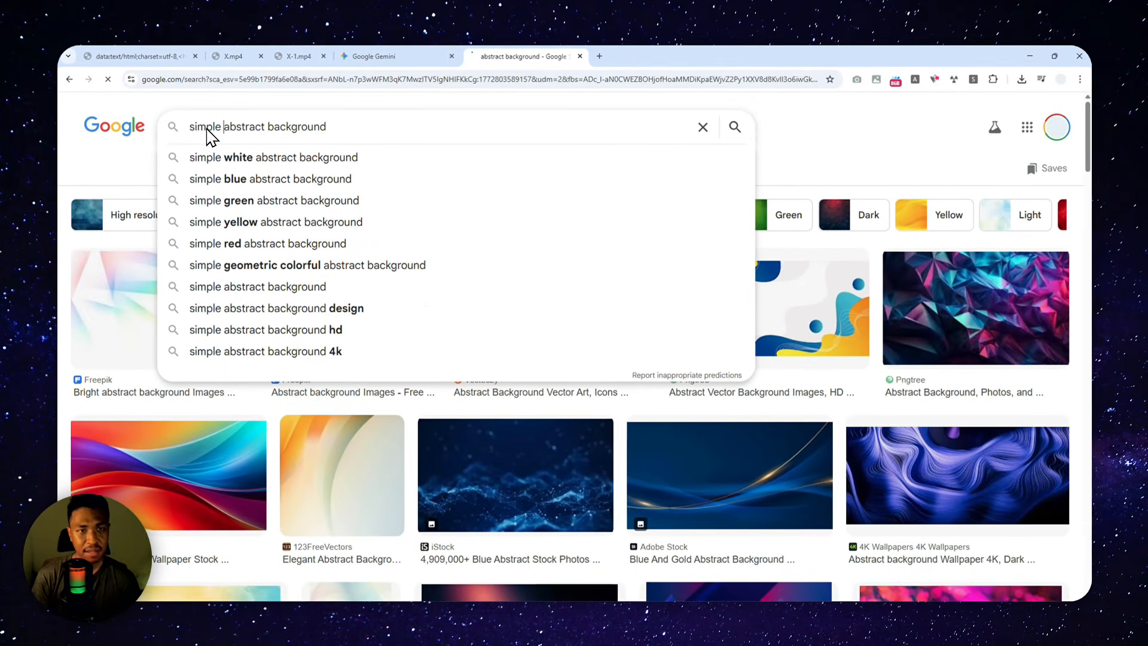
{"action": "key", "text": "Return"}
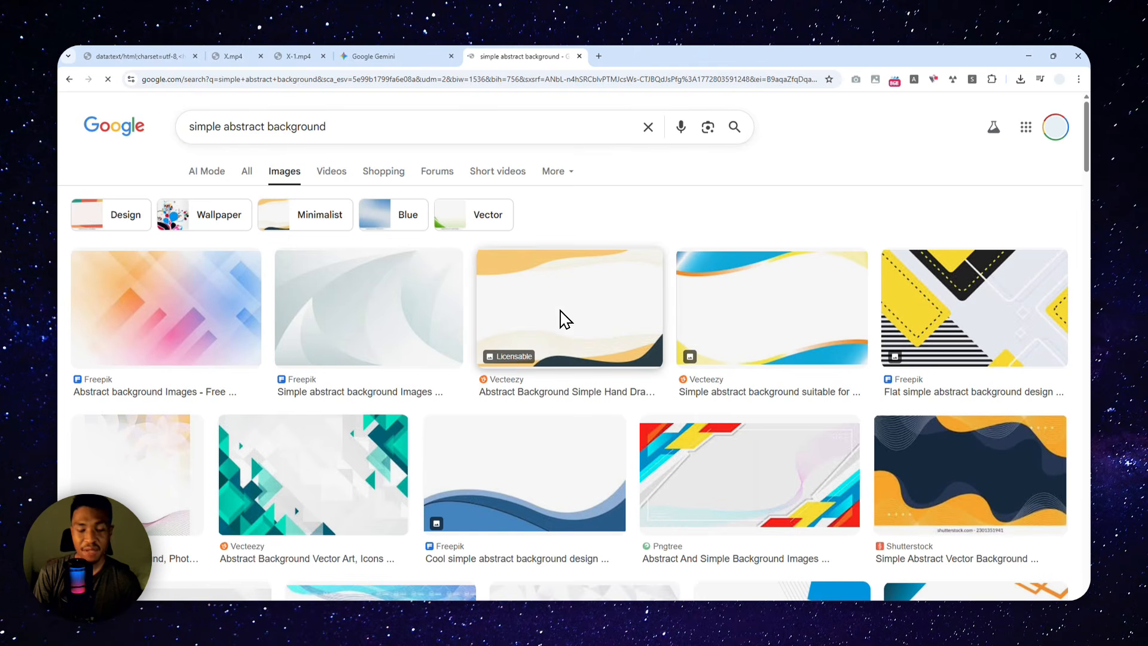
{"action": "scroll", "coordinate": [559, 317], "scroll_direction": "down", "scroll_amount": 9}
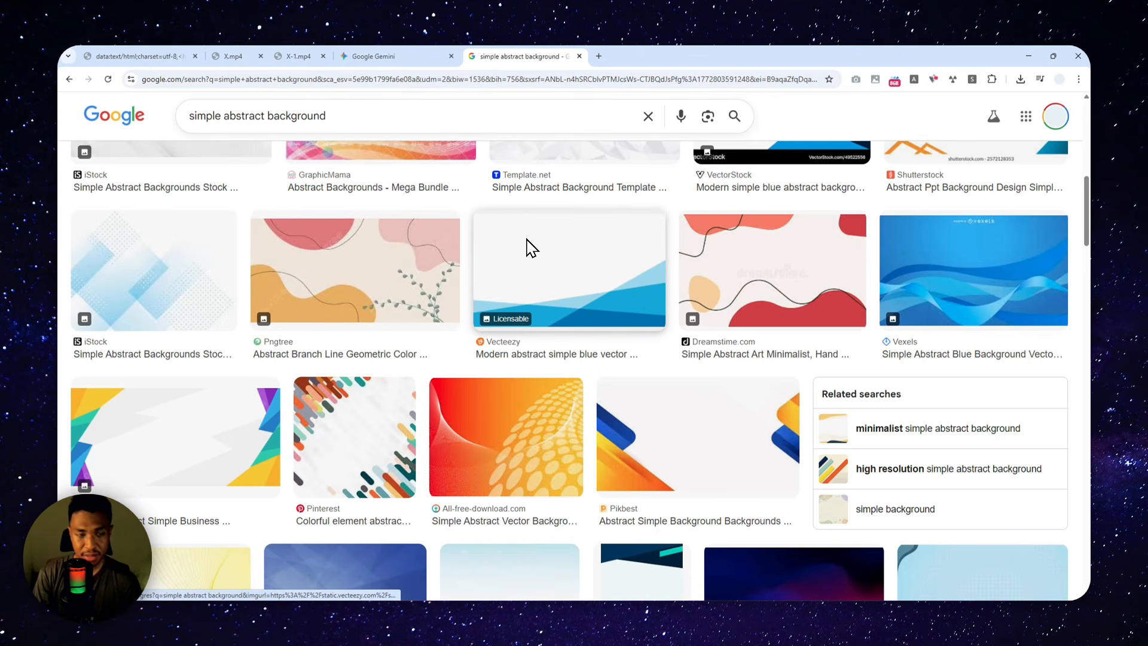
{"action": "scroll", "coordinate": [546, 275], "scroll_direction": "up", "scroll_amount": 10}
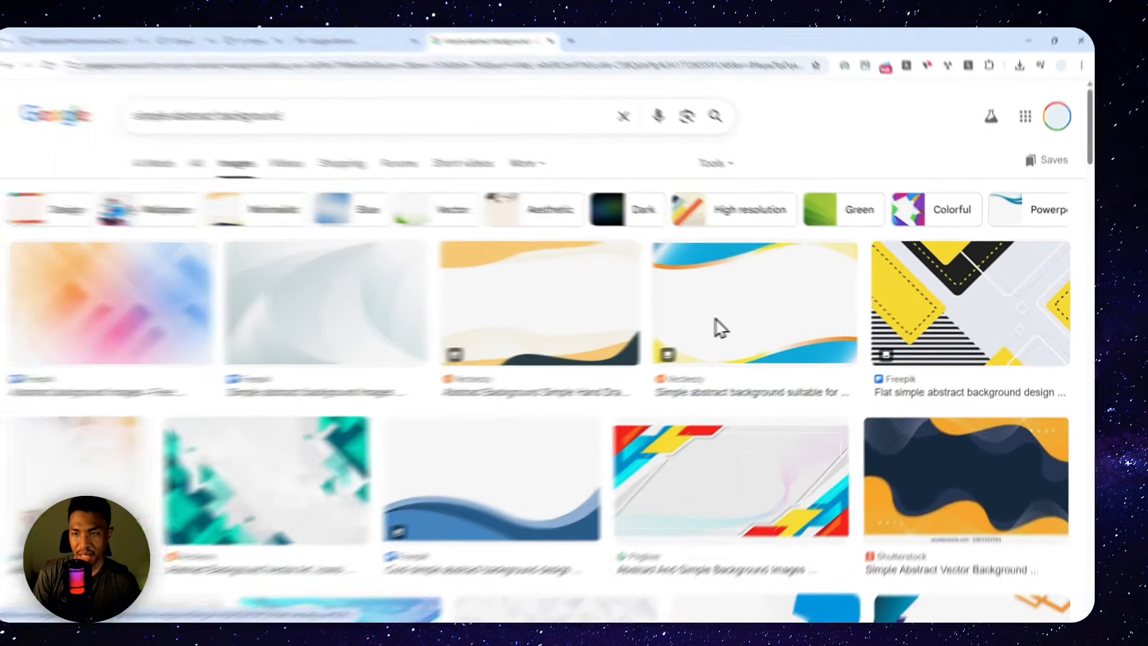
Step: Copy the yellow and black Freepik "Flat simple abstract background design" image and paste it into the Gemini prompt
{"action": "left_click", "coordinate": [945, 311]}
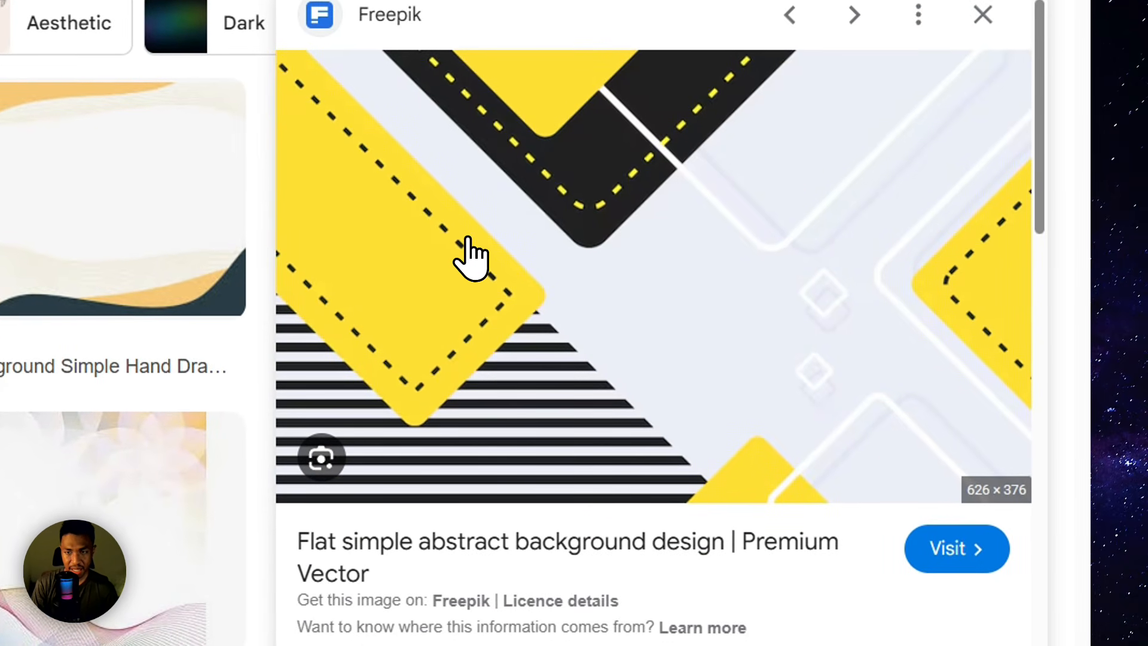
{"action": "right_click", "coordinate": [494, 200]}
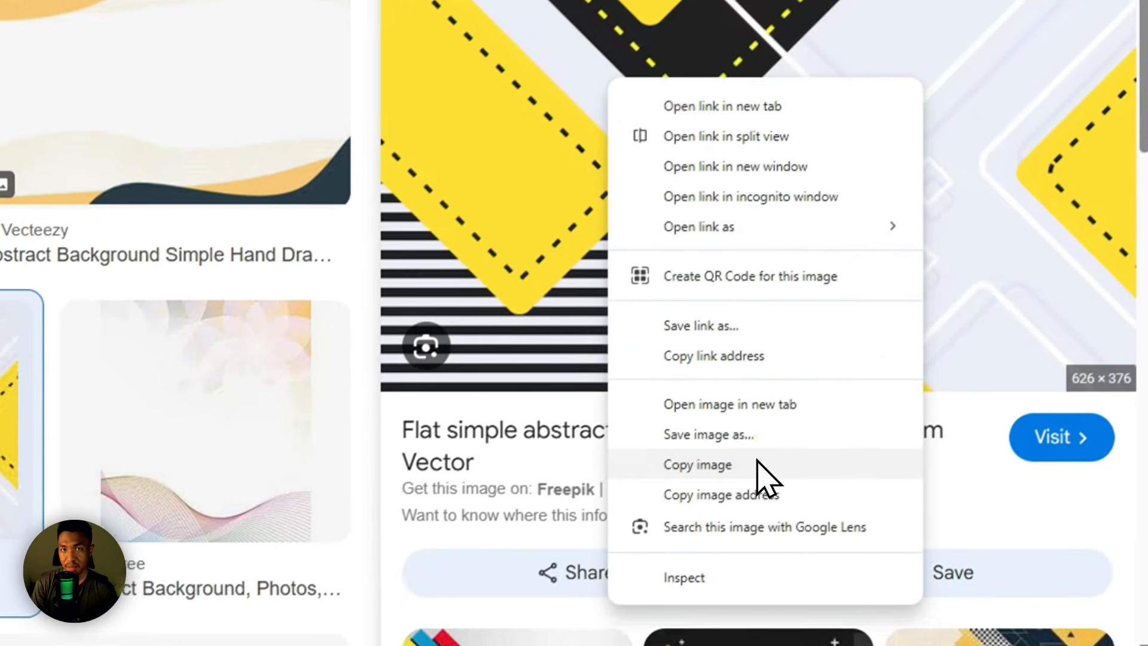
{"action": "left_click", "coordinate": [762, 479]}
{"action": "left_click", "coordinate": [404, 6]}
{"action": "right_click", "coordinate": [592, 455]}
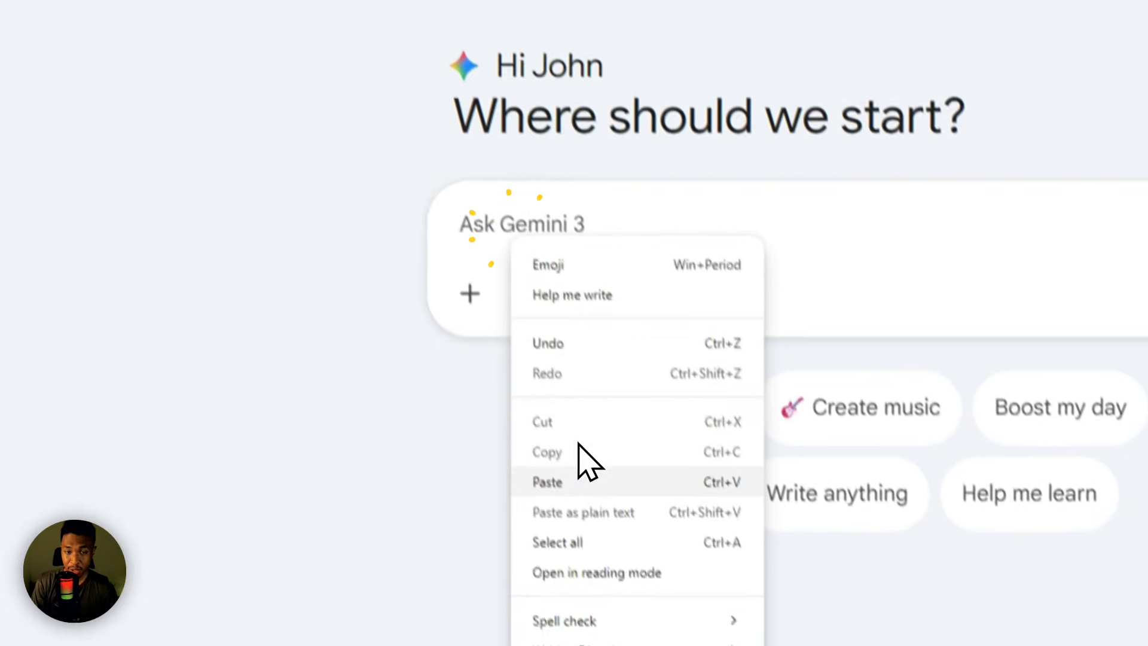
{"action": "left_click", "coordinate": [583, 482]}
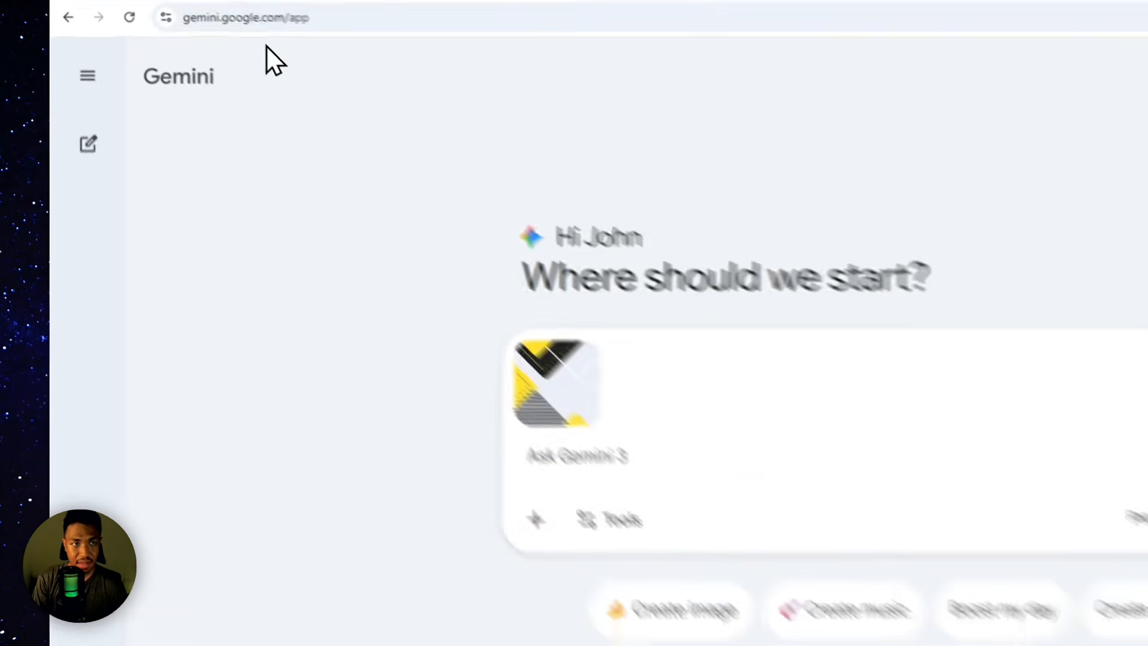
Step: Copy the full SVG animation creator prompt from its browser page and paste it beneath the attached image in Gemini
{"action": "left_click", "coordinate": [137, 56]}
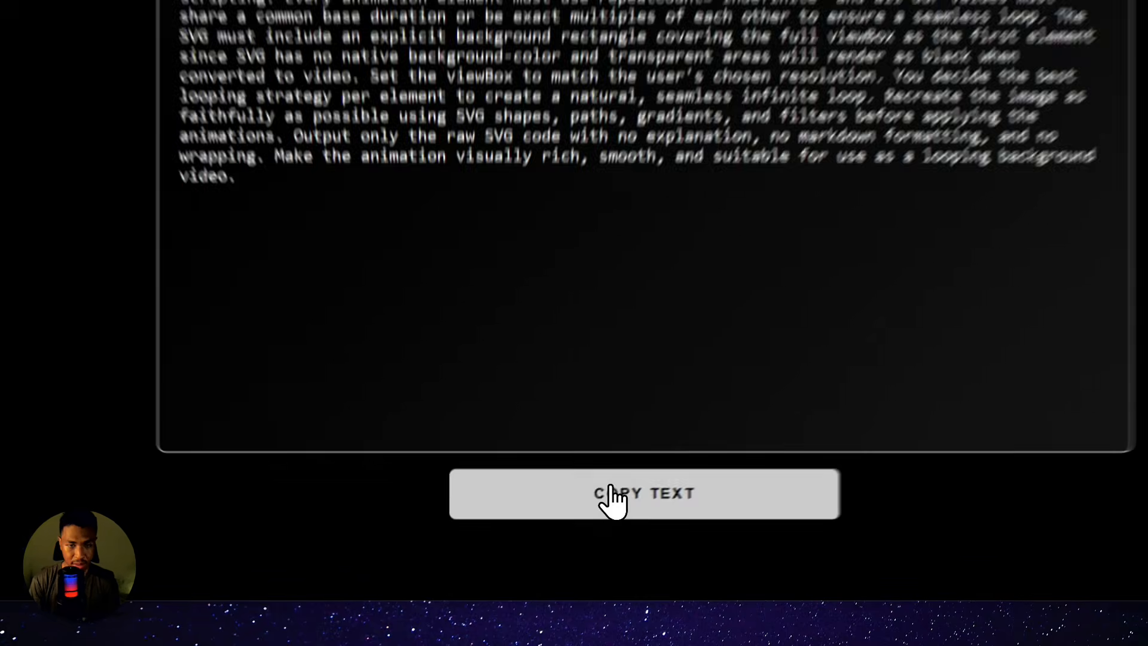
{"action": "left_click", "coordinate": [552, 534]}
{"action": "left_click", "coordinate": [374, 56]}
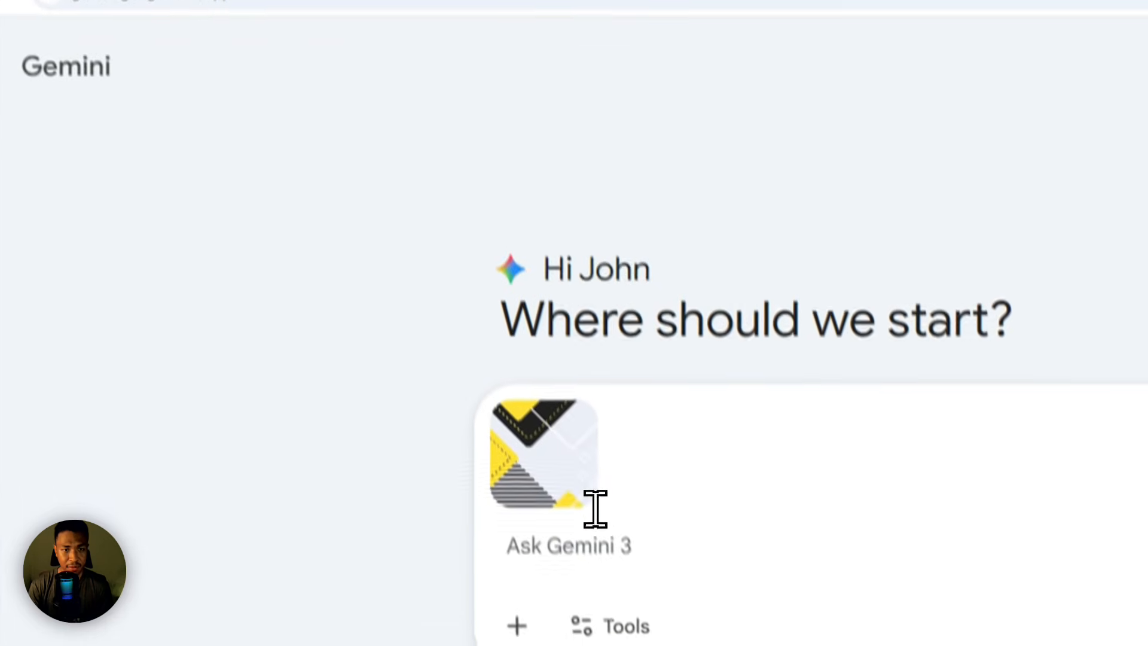
{"action": "right_click", "coordinate": [588, 542]}
{"action": "left_click", "coordinate": [629, 303]}
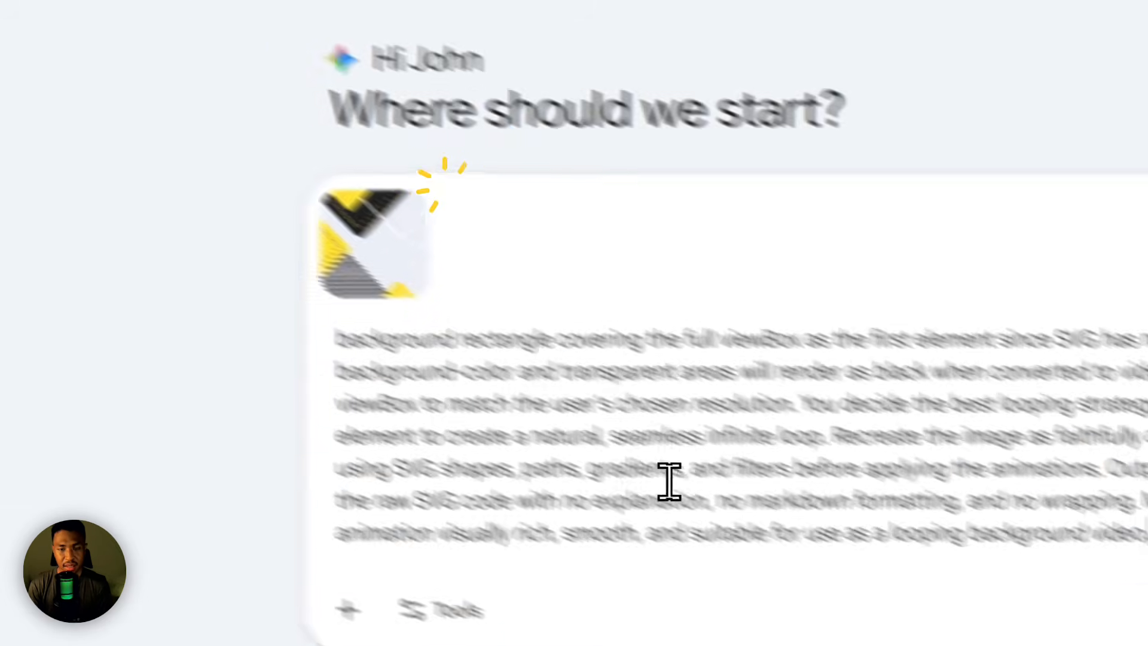
Step: Replace the prompt's animation placeholder with "I want the black and yellow squares to be moving slowly diagonally" and review the remaining prompt text
{"action": "scroll", "coordinate": [768, 490], "scroll_direction": "up", "scroll_amount": 4}
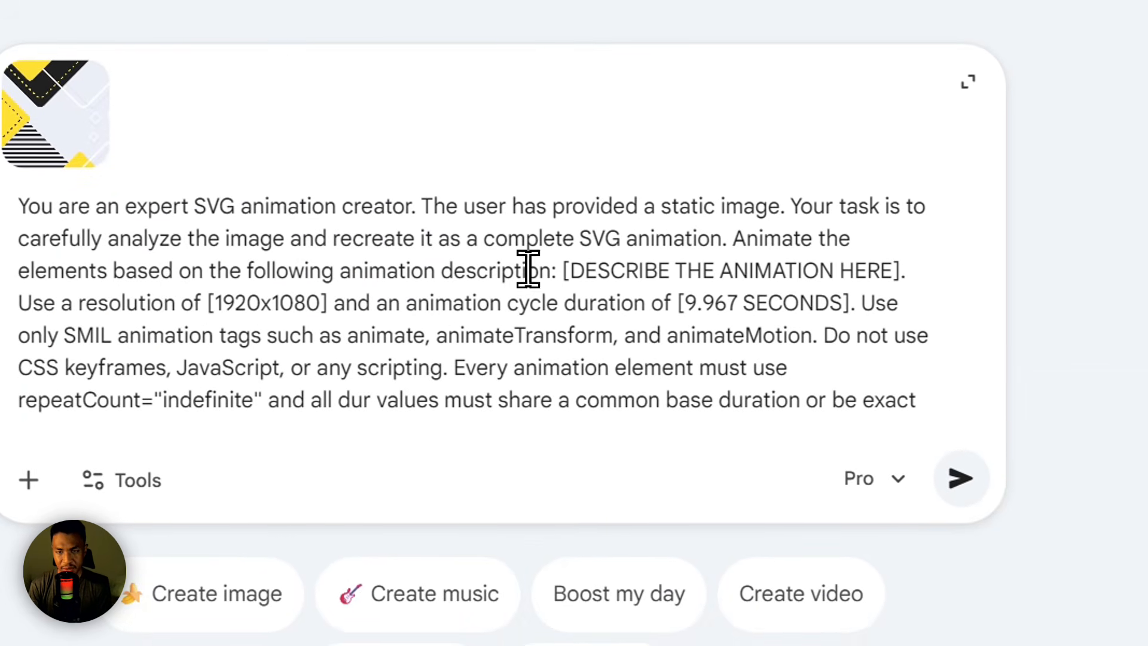
{"action": "left_click_drag", "start_coordinate": [716, 269], "coordinate": [889, 287]}
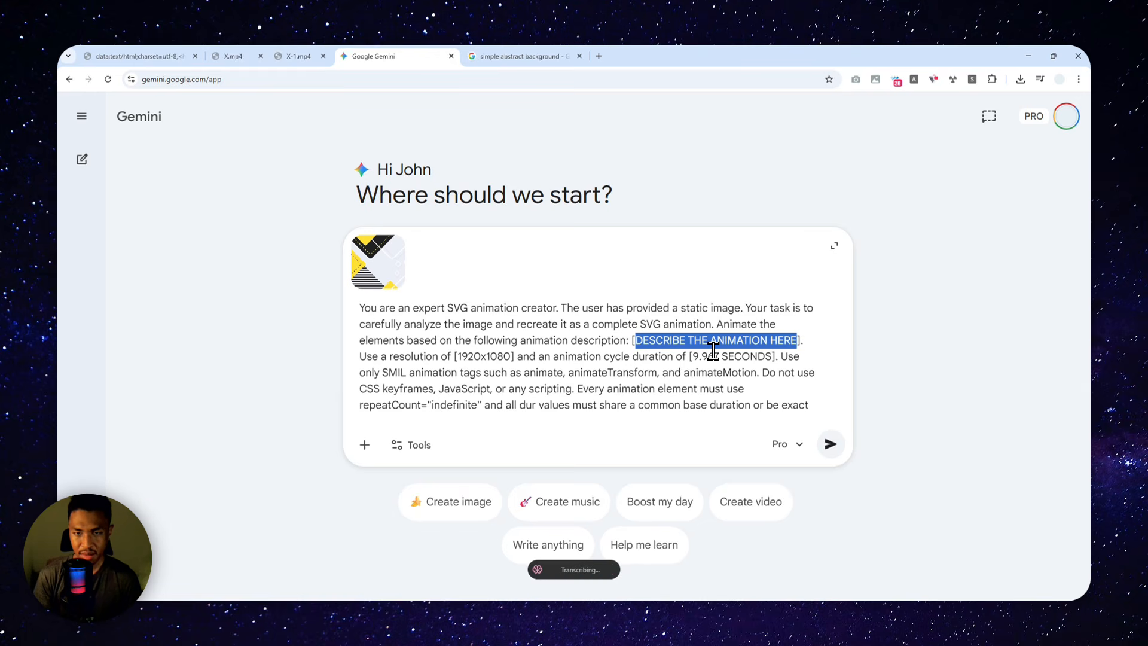
{"action": "type", "text": "I want the black and yellow squares to be moving slowly diagonally"}
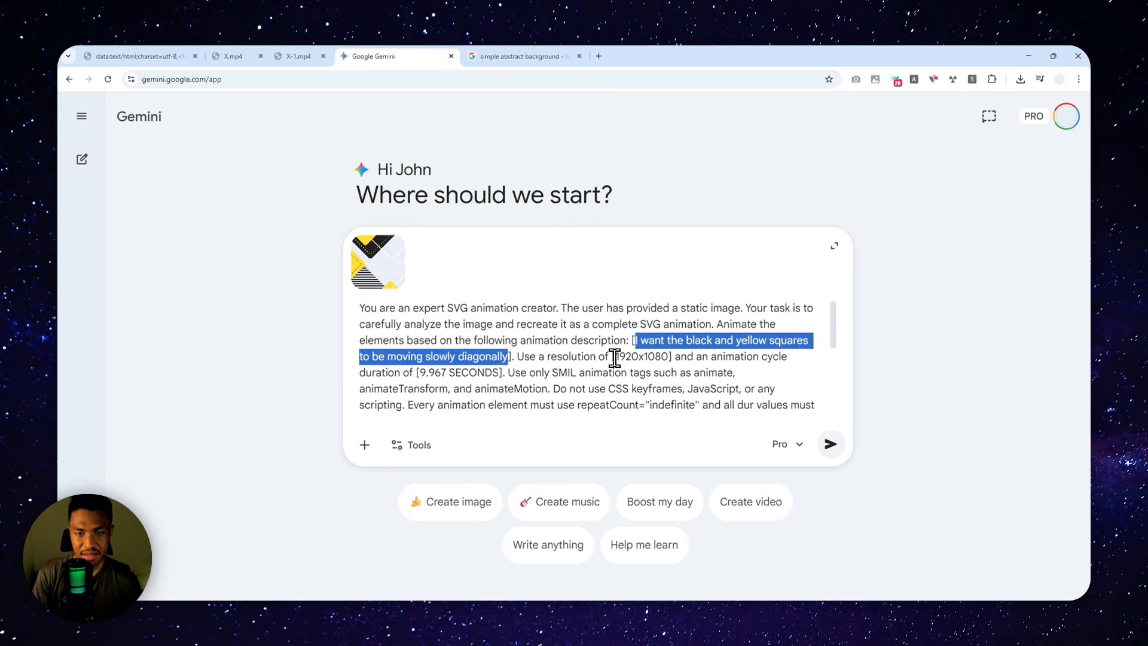
{"action": "left_click_drag", "start_coordinate": [616, 357], "coordinate": [670, 354]}
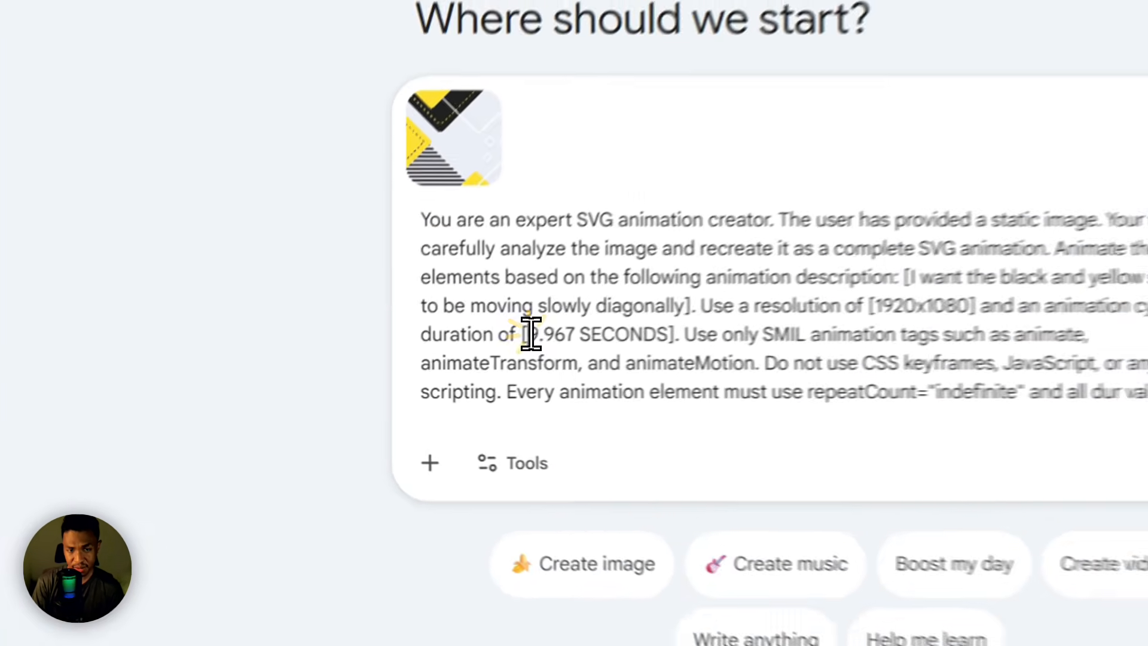
{"action": "left_click_drag", "start_coordinate": [421, 371], "coordinate": [495, 372]}
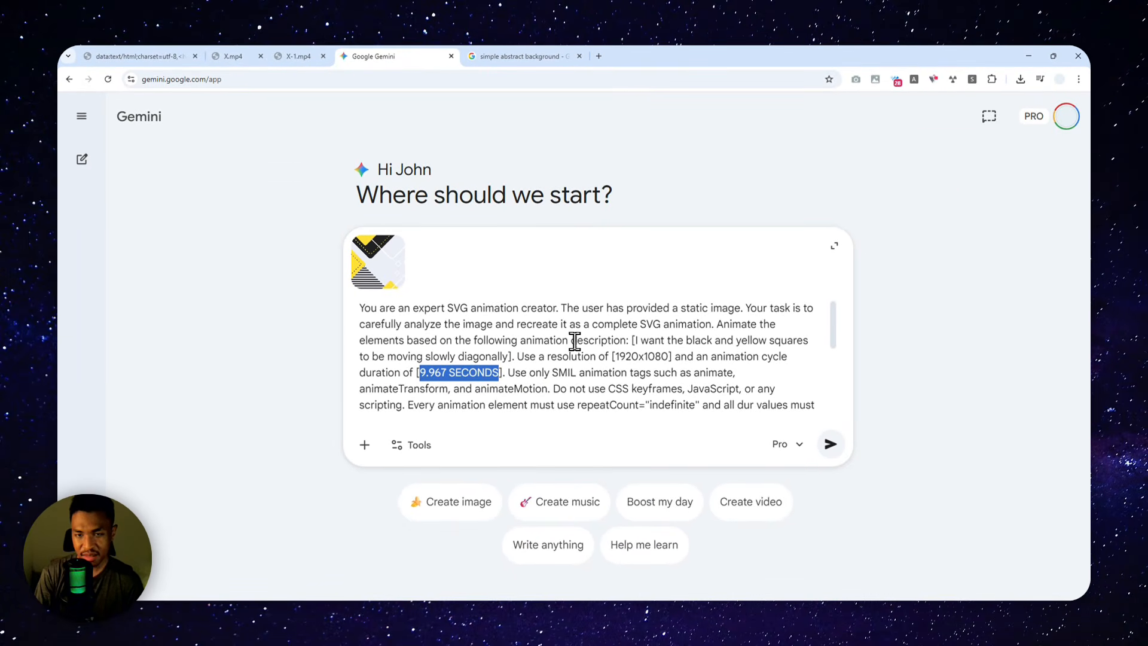
{"action": "scroll", "coordinate": [578, 344], "scroll_direction": "down", "scroll_amount": 5}
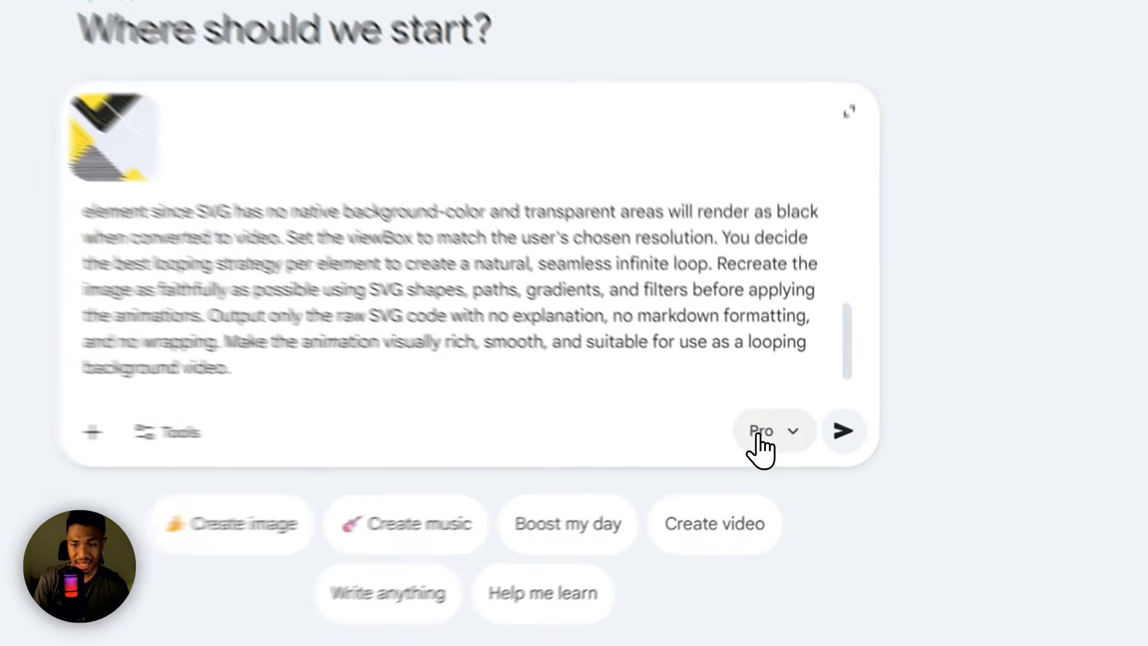
Step: Keep the Pro model selected for the conversation and submit the SVG animation prompt with the attached image
{"action": "left_click", "coordinate": [781, 444]}
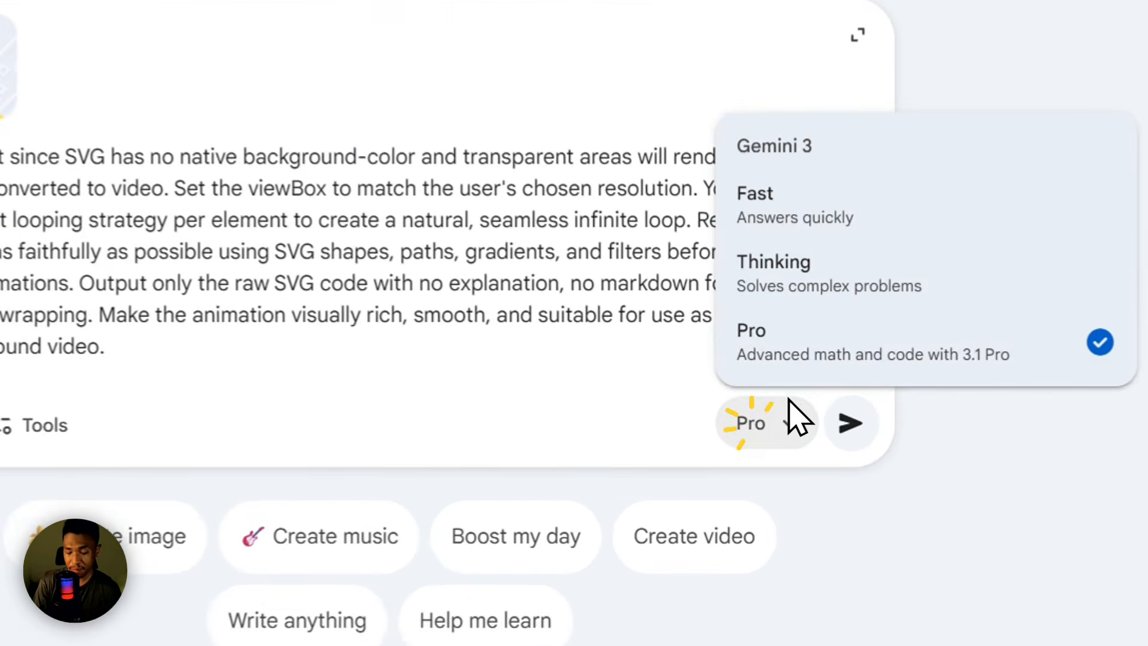
{"action": "left_click", "coordinate": [773, 342]}
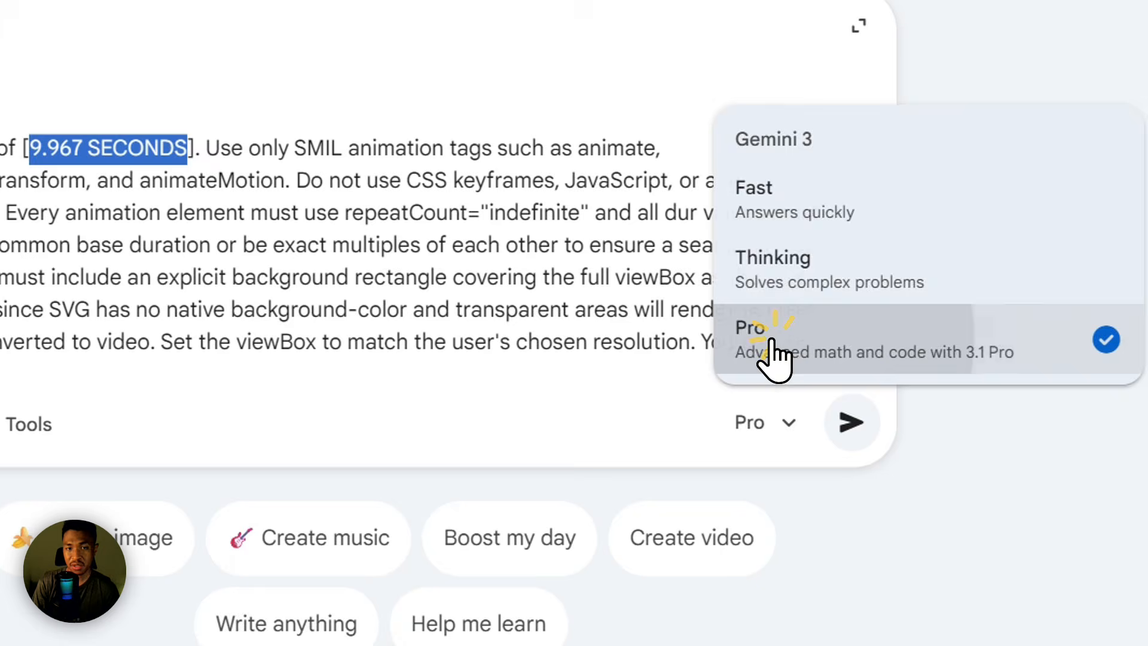
{"action": "scroll", "coordinate": [269, 210], "scroll_direction": "up", "scroll_amount": 2}
{"action": "left_click", "coordinate": [63, 154]}
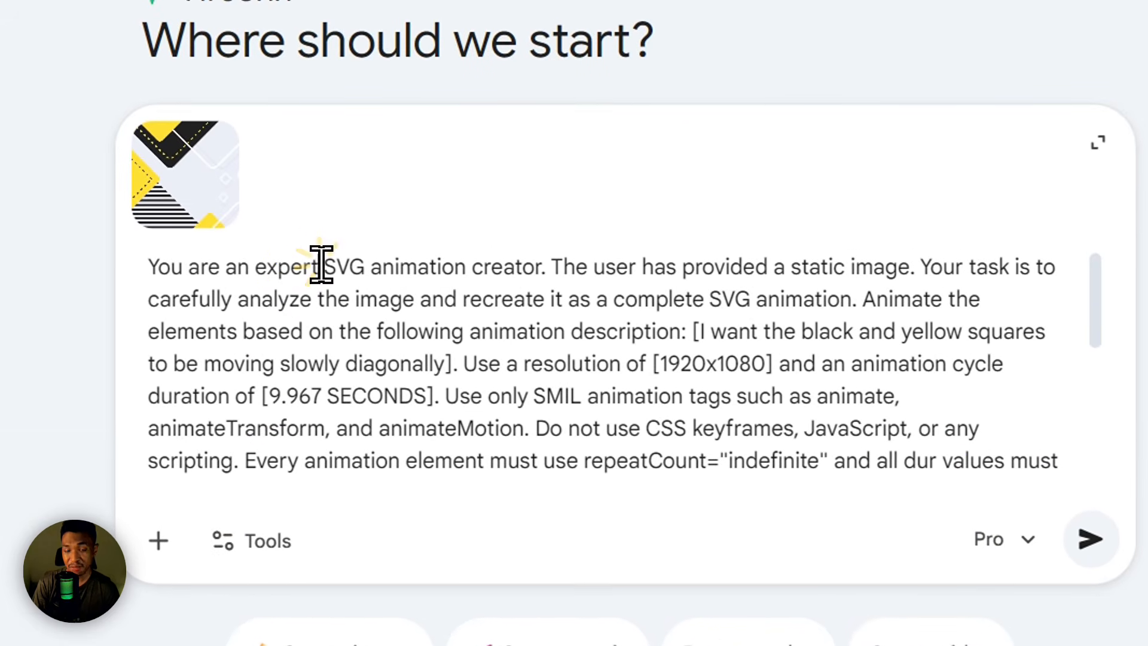
{"action": "left_click_drag", "start_coordinate": [320, 266], "coordinate": [369, 270]}
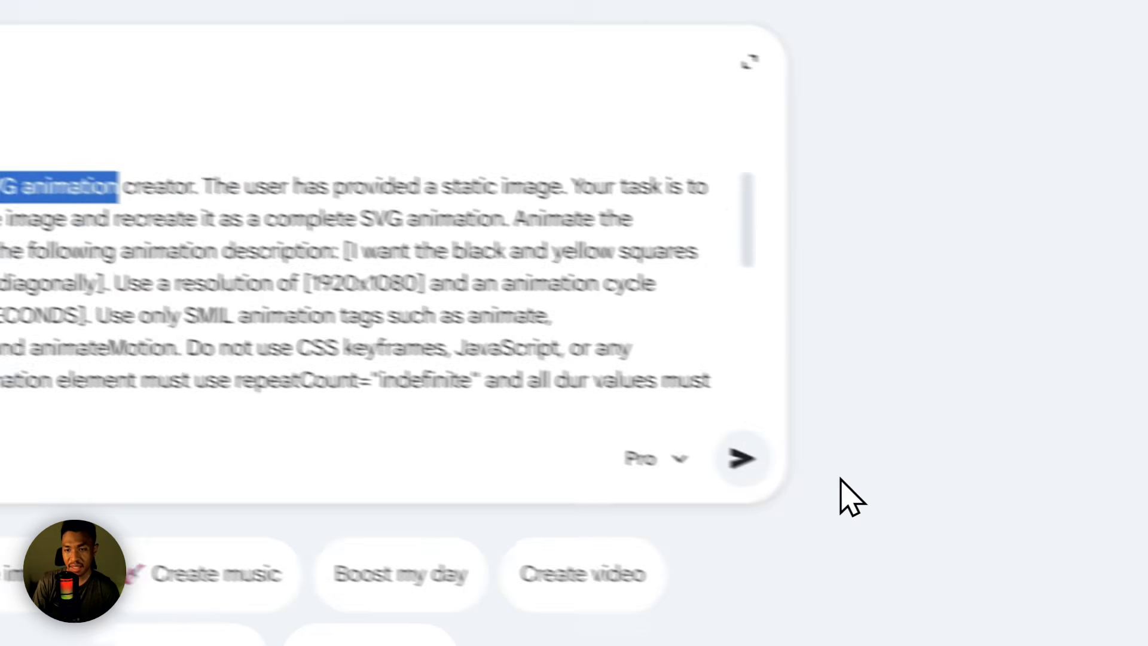
{"action": "left_click", "coordinate": [1090, 540]}
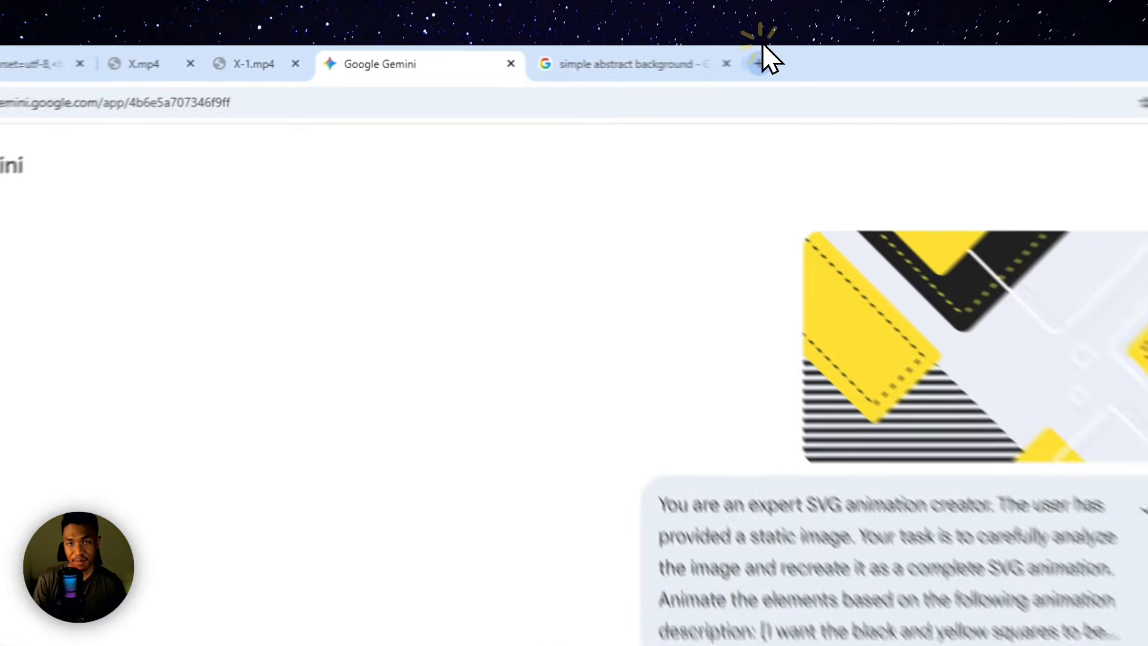
Step: Open Google AI Studio in a new browser tab and choose Gemini 3.1 Pro Preview as the Playground model
{"action": "left_click", "coordinate": [598, 55]}
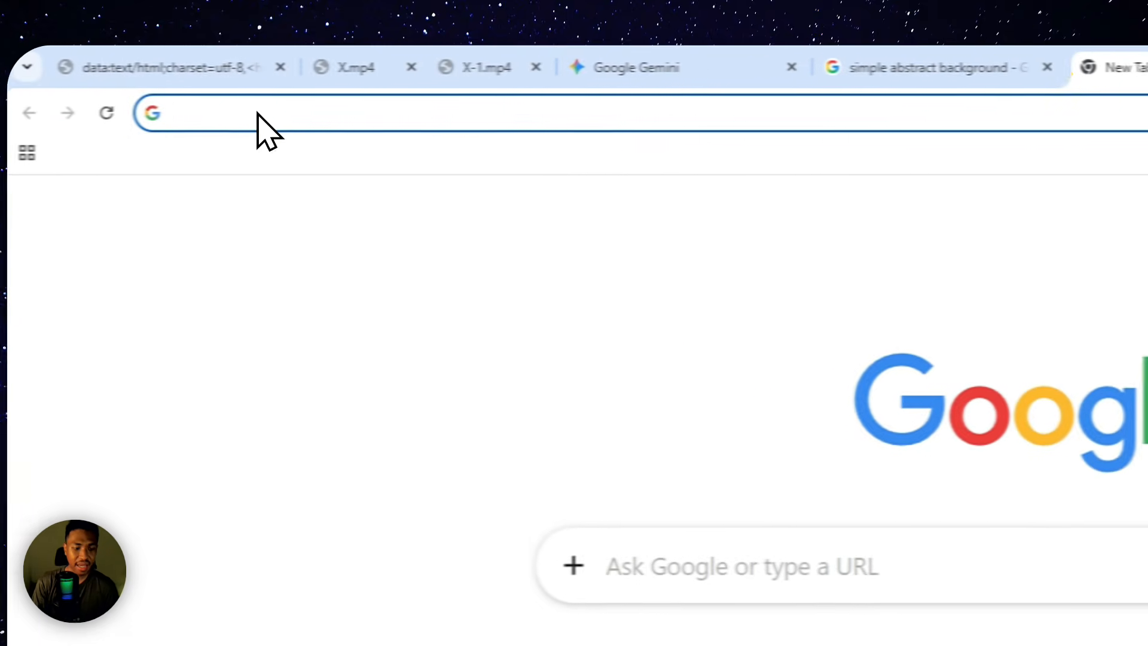
{"action": "type", "text": "ai"}
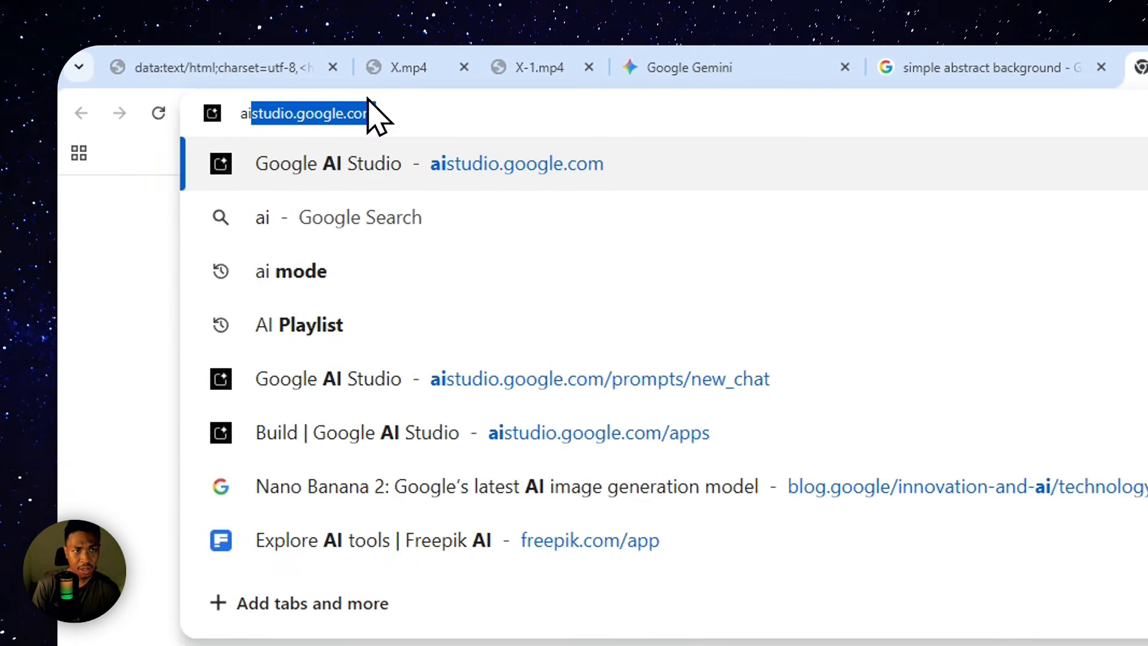
{"action": "left_click", "coordinate": [396, 109]}
{"action": "left_click", "coordinate": [402, 153]}
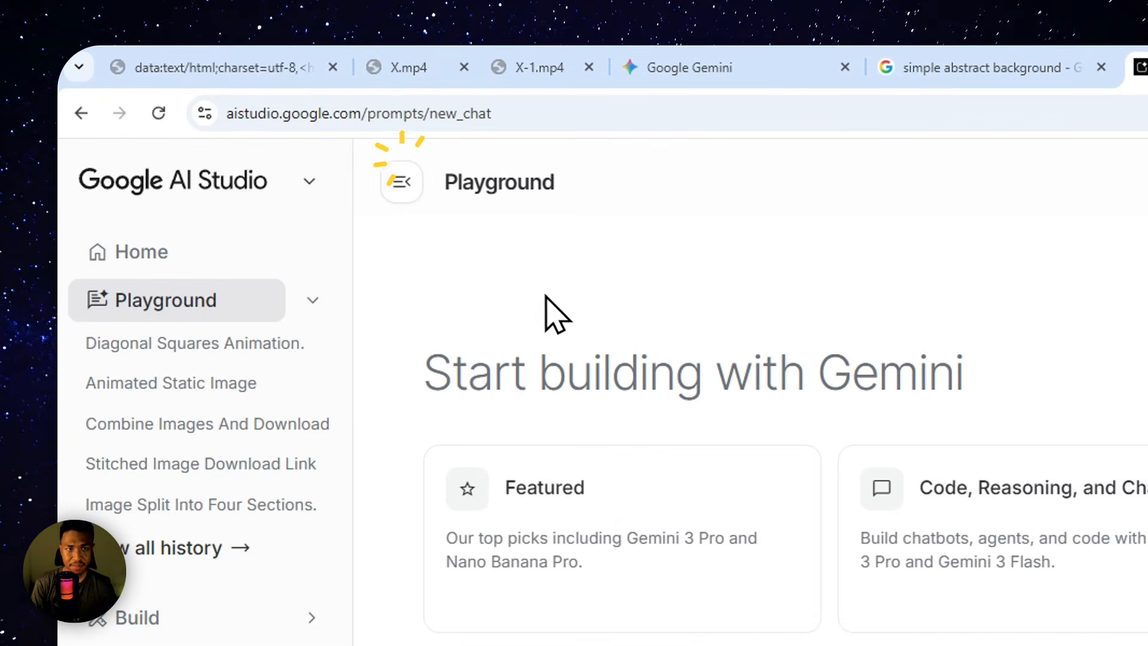
{"action": "left_click", "coordinate": [158, 299]}
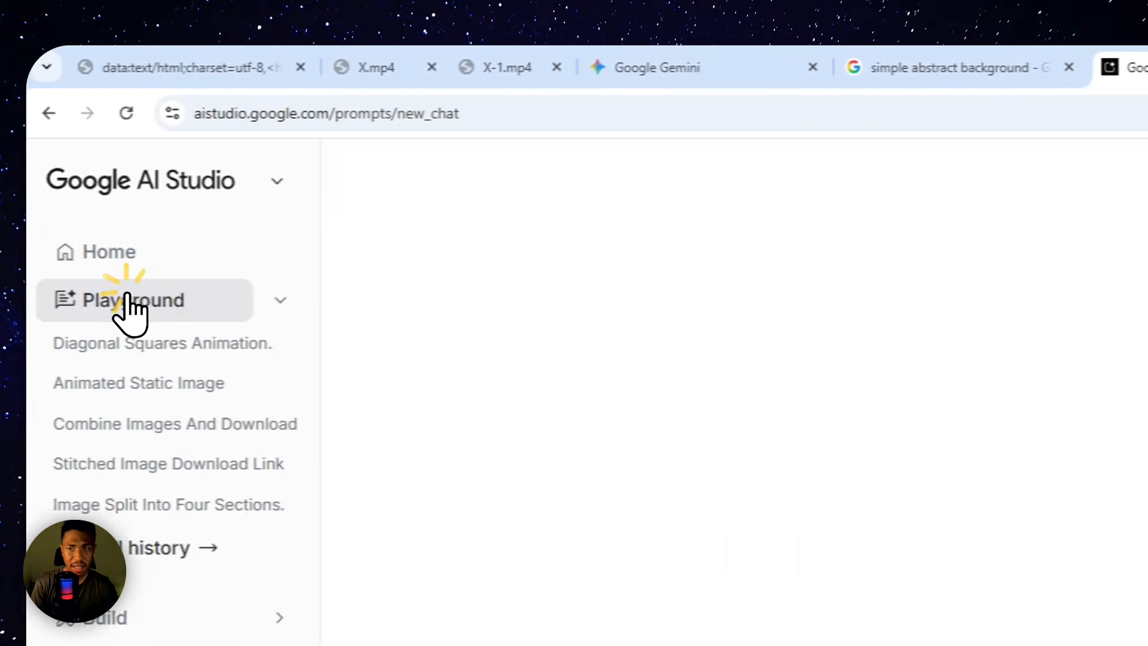
{"action": "left_click", "coordinate": [1023, 252]}
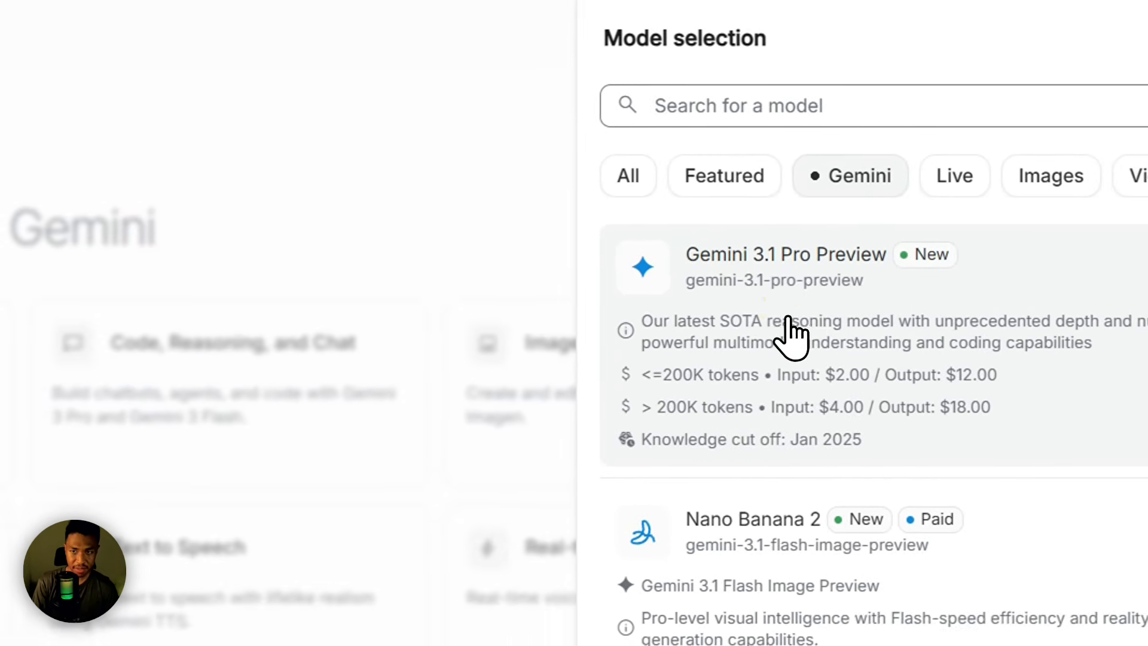
{"action": "left_click", "coordinate": [598, 374]}
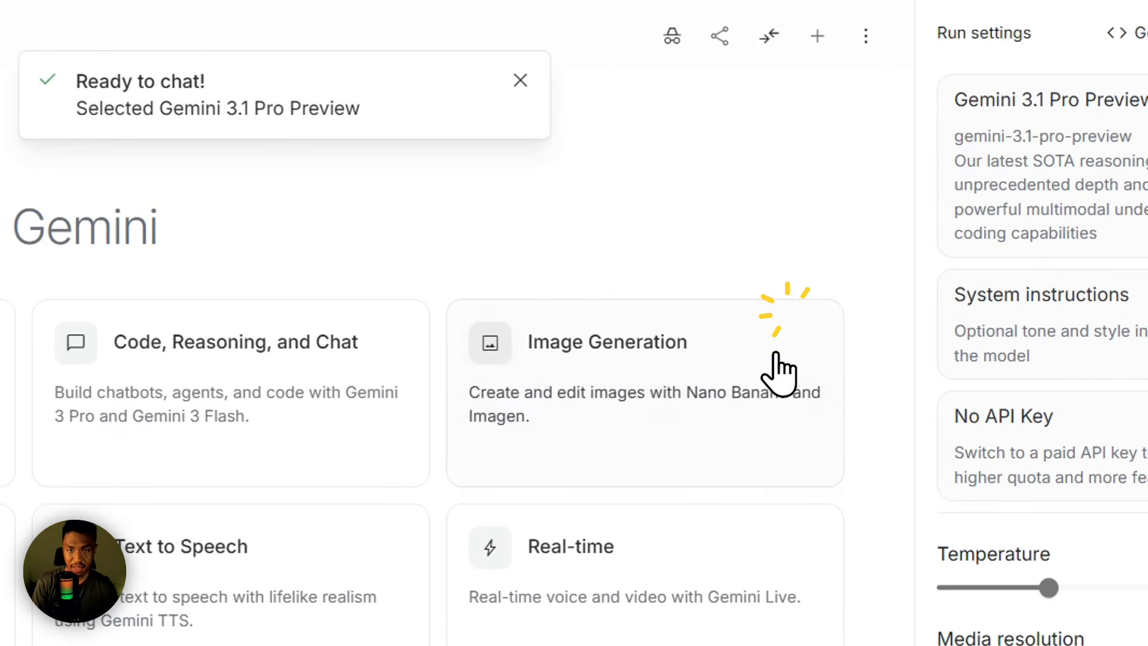
Step: Copy the submitted SVG animation prompt from the Gemini conversation and paste it into the AI Studio prompt
{"action": "left_click", "coordinate": [353, 64]}
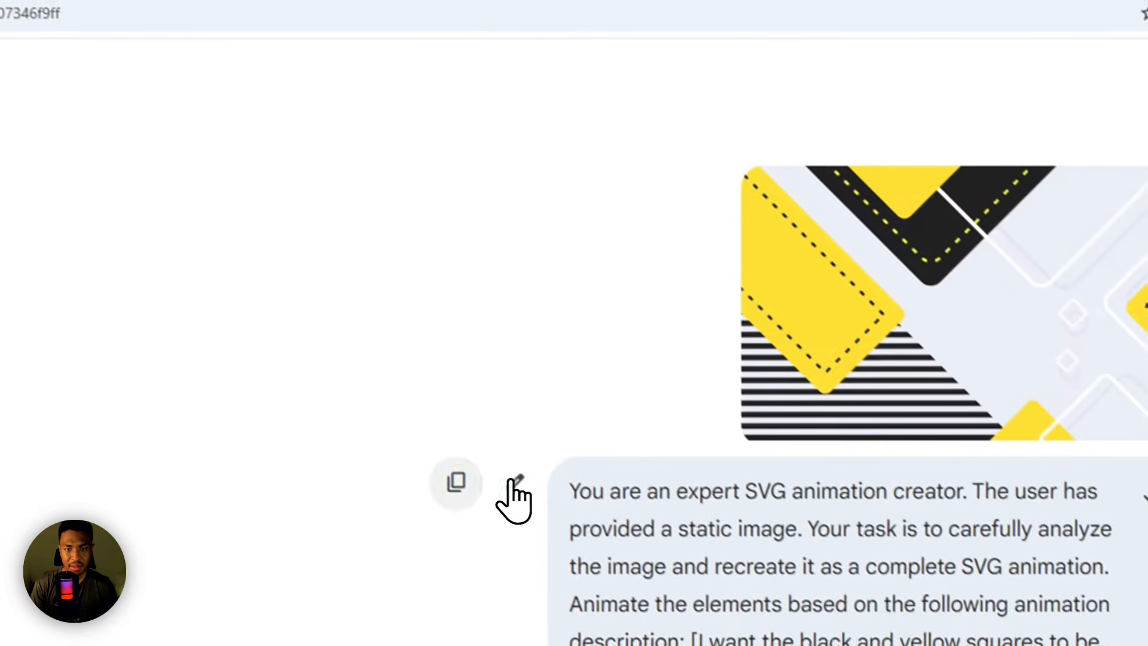
{"action": "left_click", "coordinate": [454, 482]}
{"action": "left_click", "coordinate": [645, 39]}
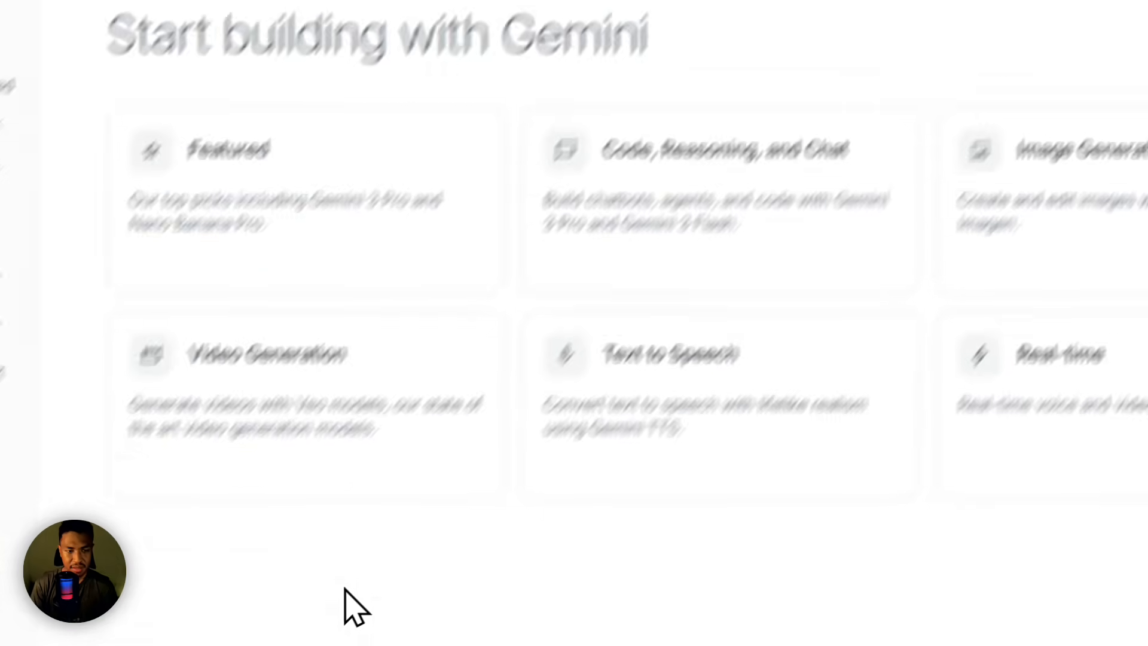
{"action": "left_click", "coordinate": [443, 503]}
{"action": "key", "text": "ctrl+v"}
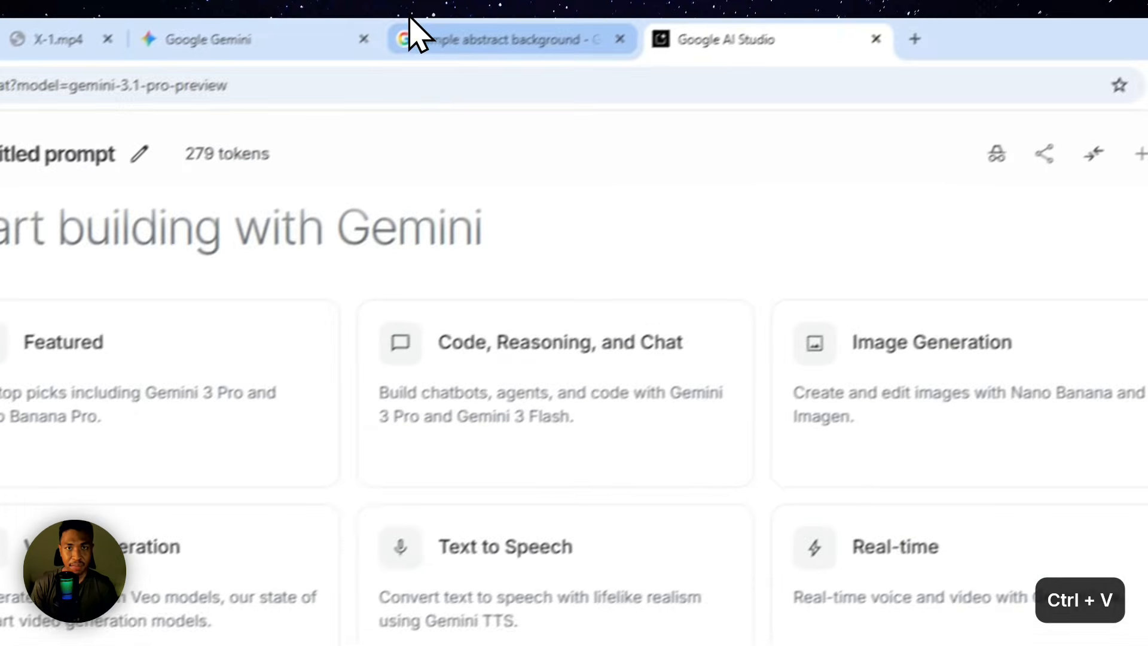
Step: Copy the yellow and black Freepik image from the Google image results and attach it to the AI Studio prompt
{"action": "left_click", "coordinate": [417, 30]}
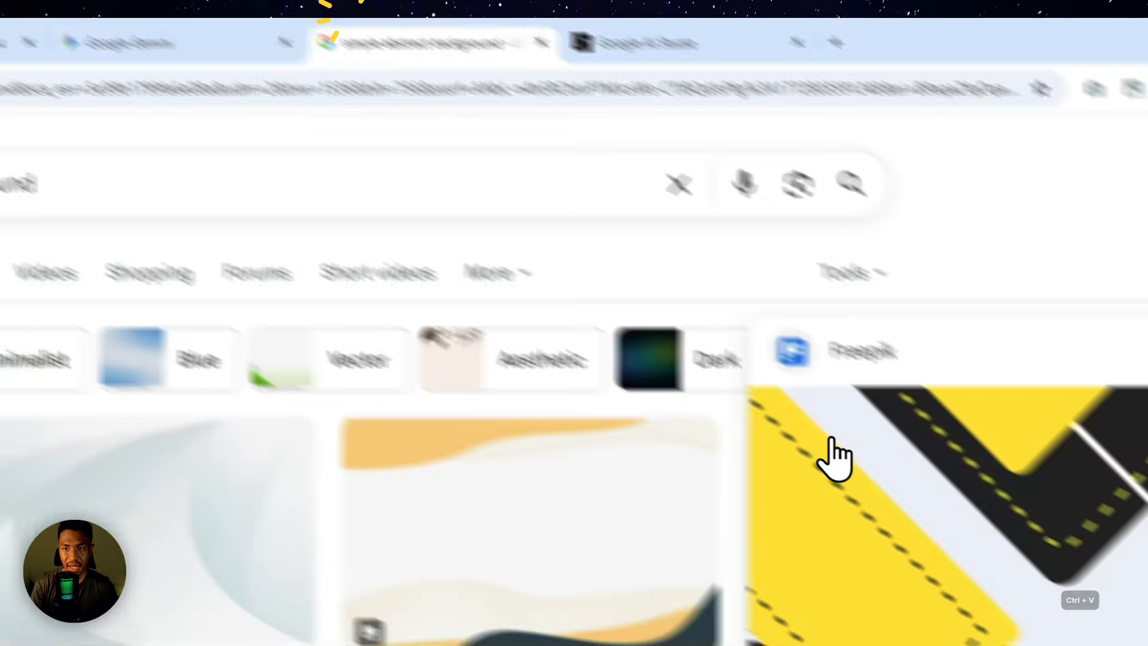
{"action": "right_click", "coordinate": [677, 391]}
{"action": "left_click", "coordinate": [658, 529]}
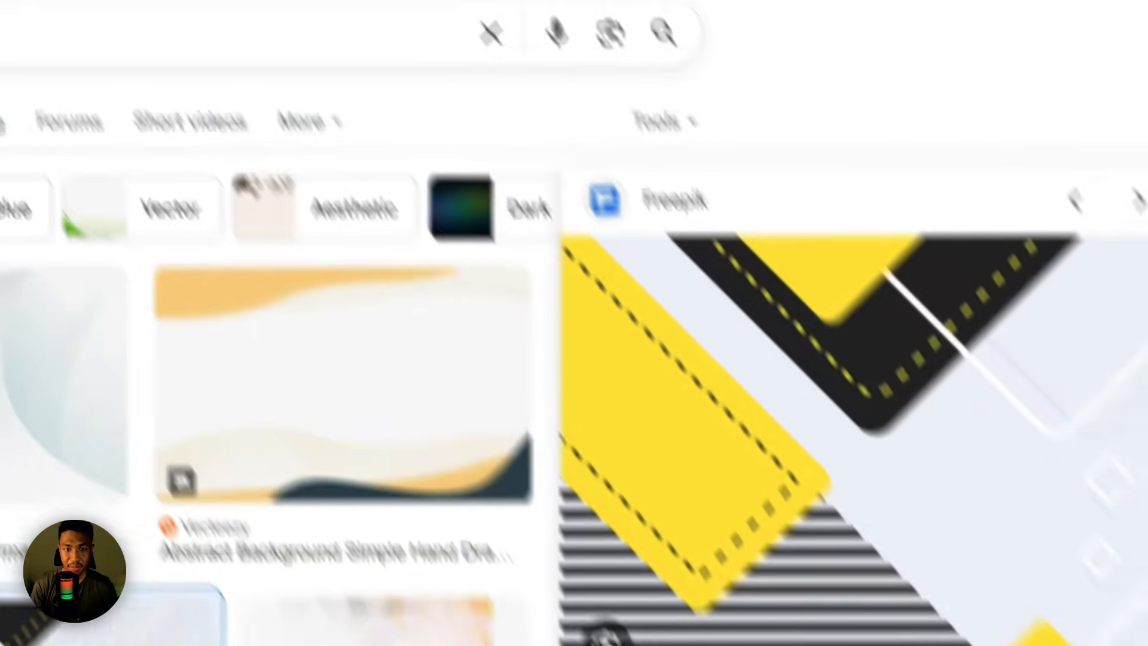
{"action": "left_click", "coordinate": [600, 16]}
{"action": "left_click", "coordinate": [446, 512]}
{"action": "key", "text": "ctrl+v"}
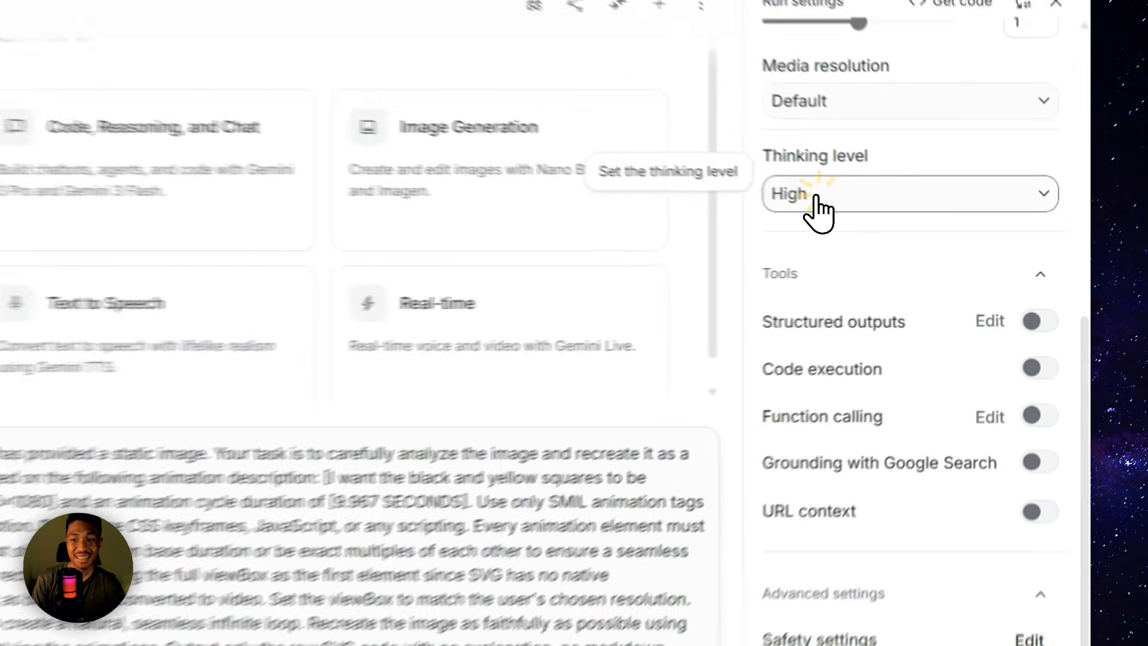
Step: Keep the thinking level at High and run the prompt with the attached image
{"action": "left_click", "coordinate": [936, 226]}
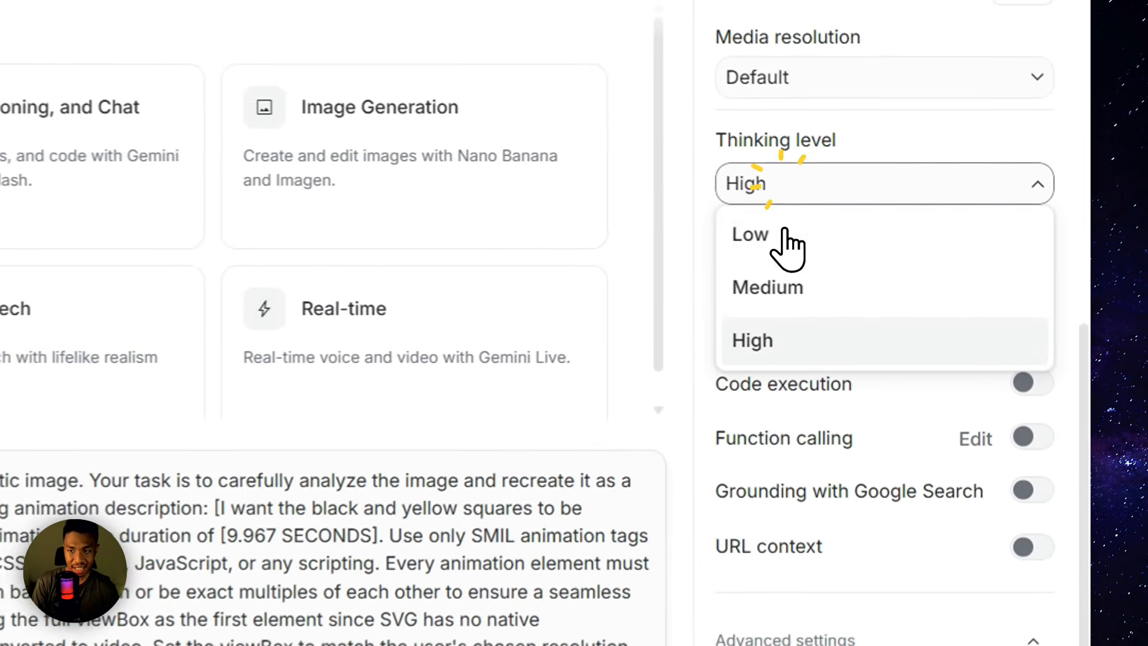
{"action": "left_click", "coordinate": [927, 308]}
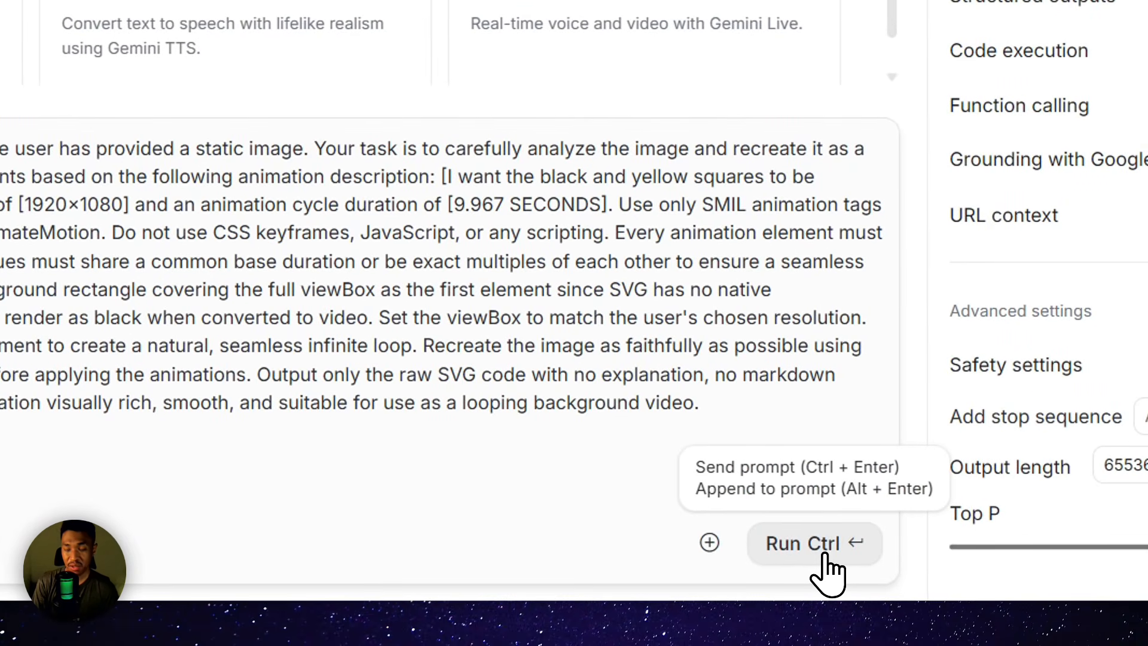
{"action": "left_click", "coordinate": [829, 555]}
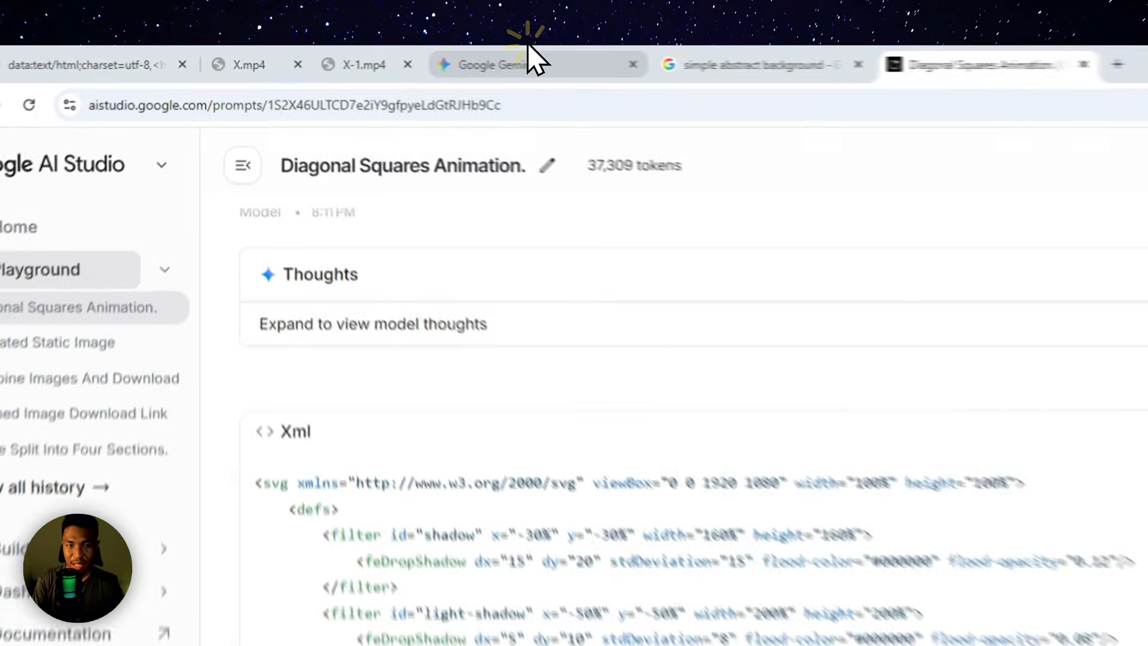
Step: Check the Gemini conversation, then return to AI Studio and copy the generated SVG code
{"action": "left_click", "coordinate": [389, 56]}
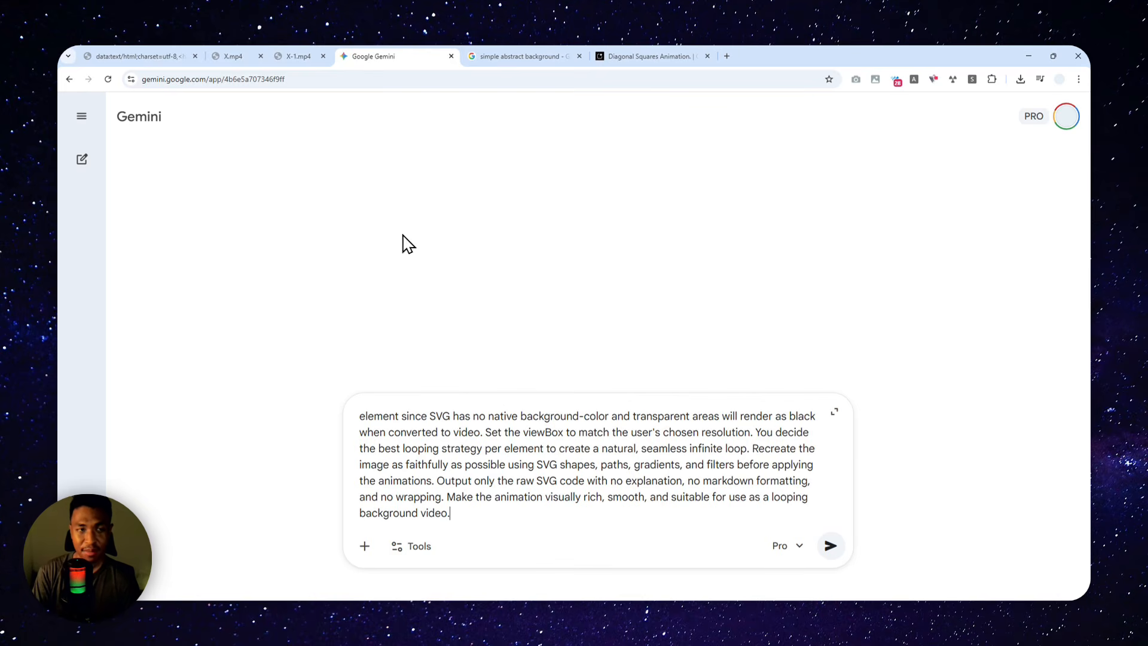
{"action": "left_click", "coordinate": [652, 56]}
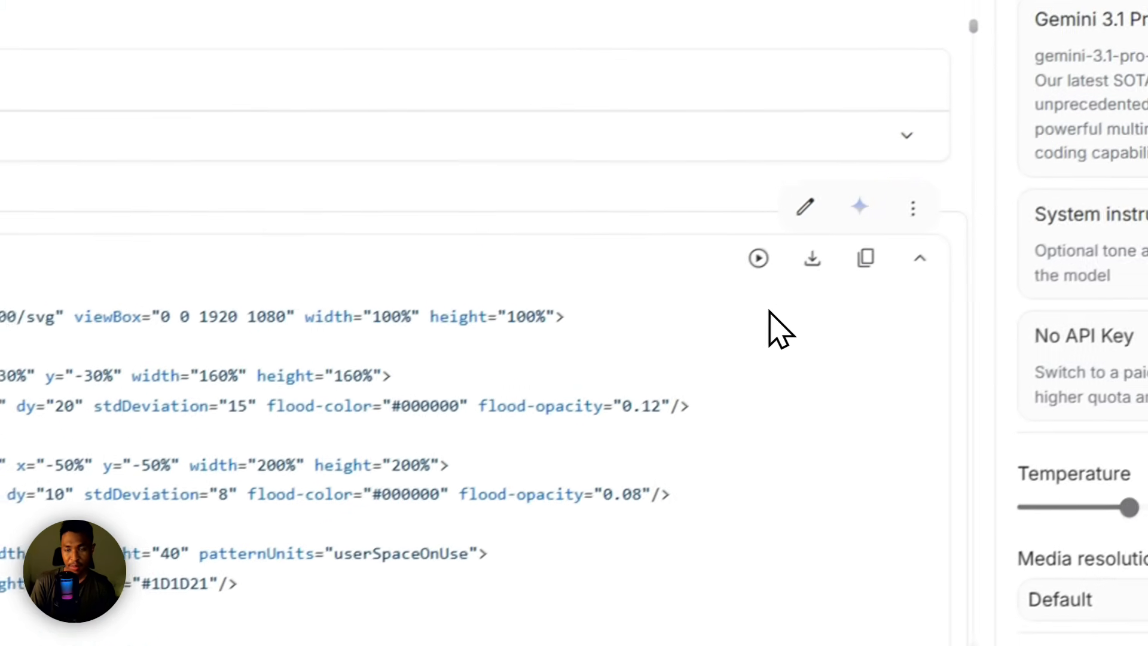
{"action": "left_click", "coordinate": [839, 274]}
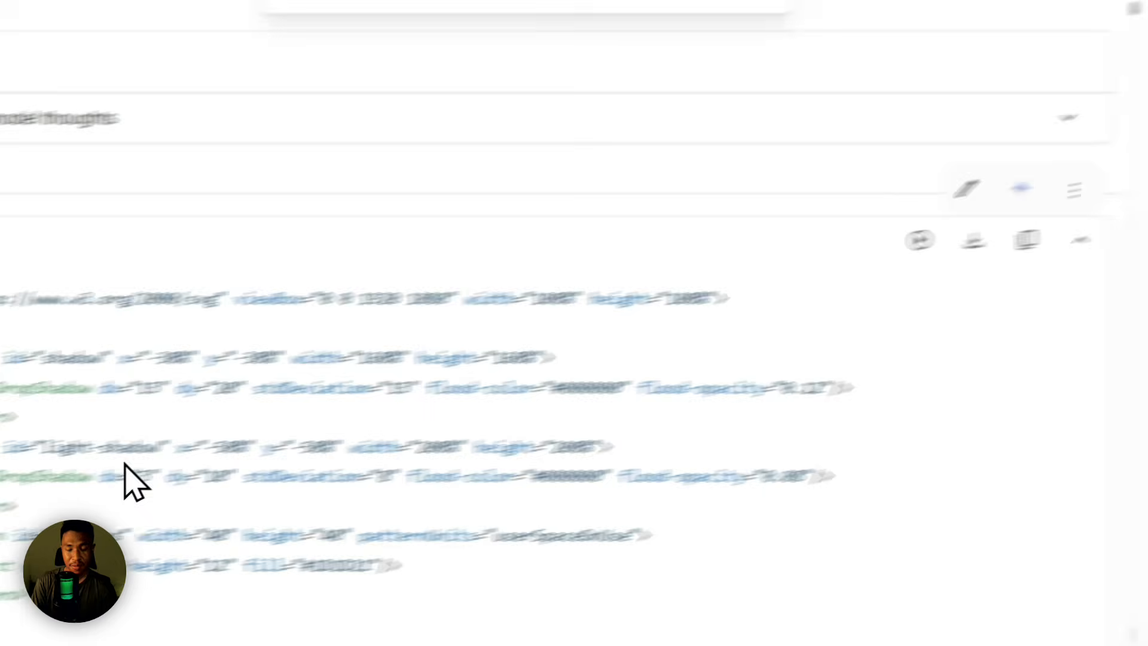
Step: Open the SVG Viewer site at svgviewer.dev in a new browser tab
{"action": "left_click", "coordinate": [839, 36]}
{"action": "type", "text": "svgviewer.dev"}
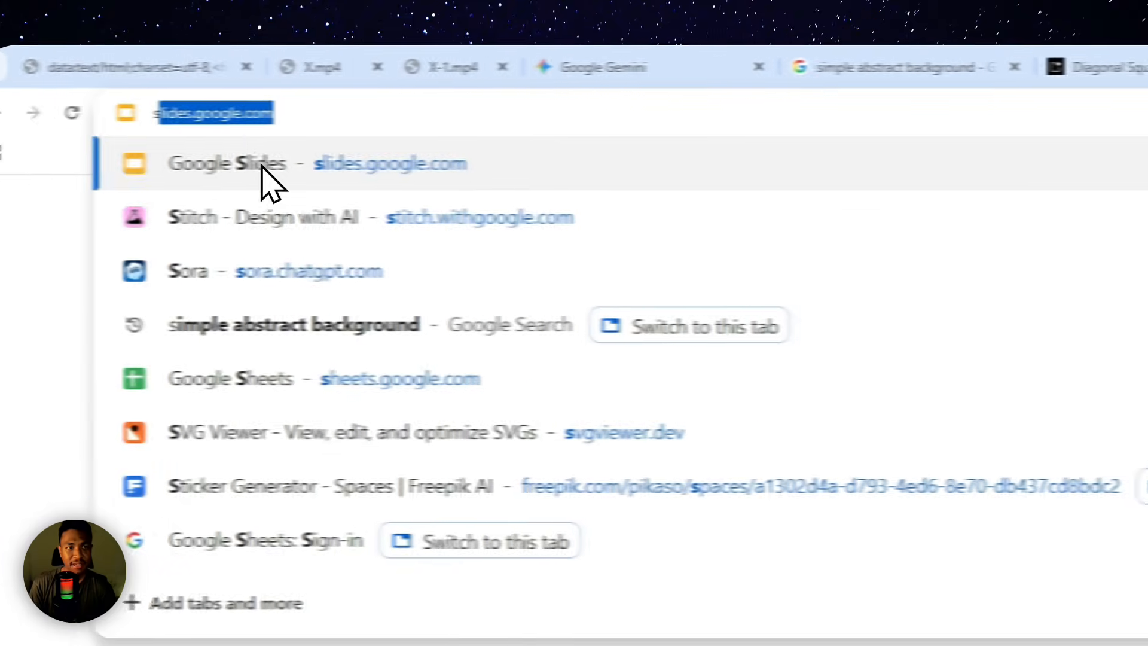
{"action": "left_click", "coordinate": [330, 118]}
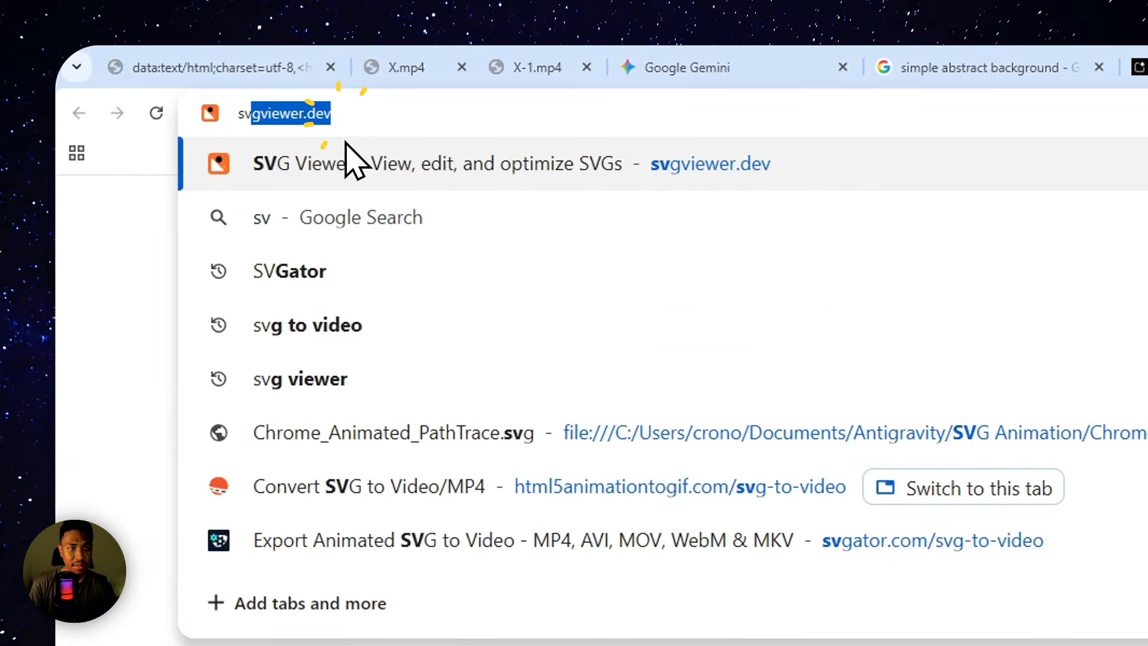
{"action": "left_click", "coordinate": [357, 118]}
{"action": "left_click", "coordinate": [347, 160]}
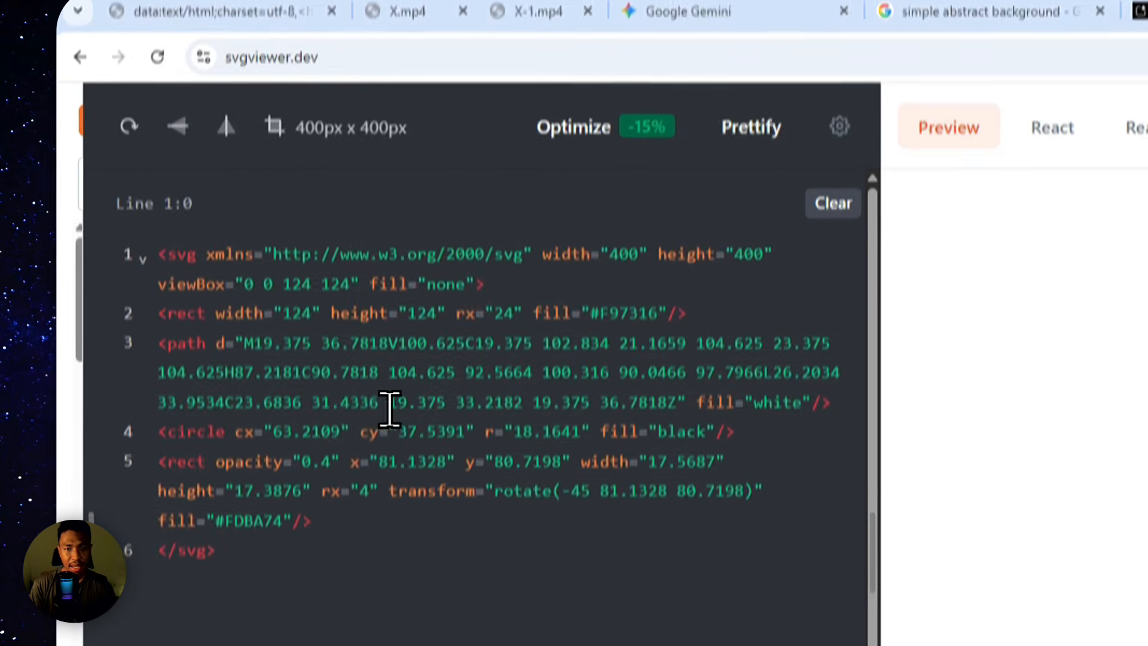
Step: Replace the sample code in the SVG Viewer editor with the copied animation code
{"action": "left_click", "coordinate": [351, 465]}
{"action": "key", "text": "ctrl+a"}
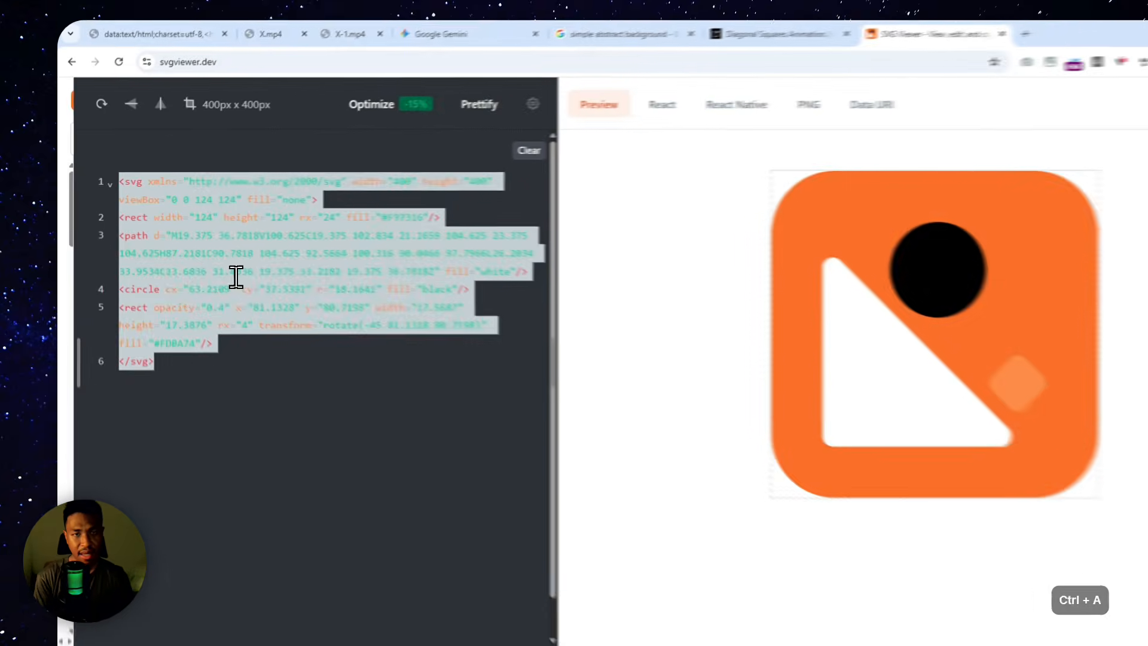
{"action": "key", "text": "BackSpace"}
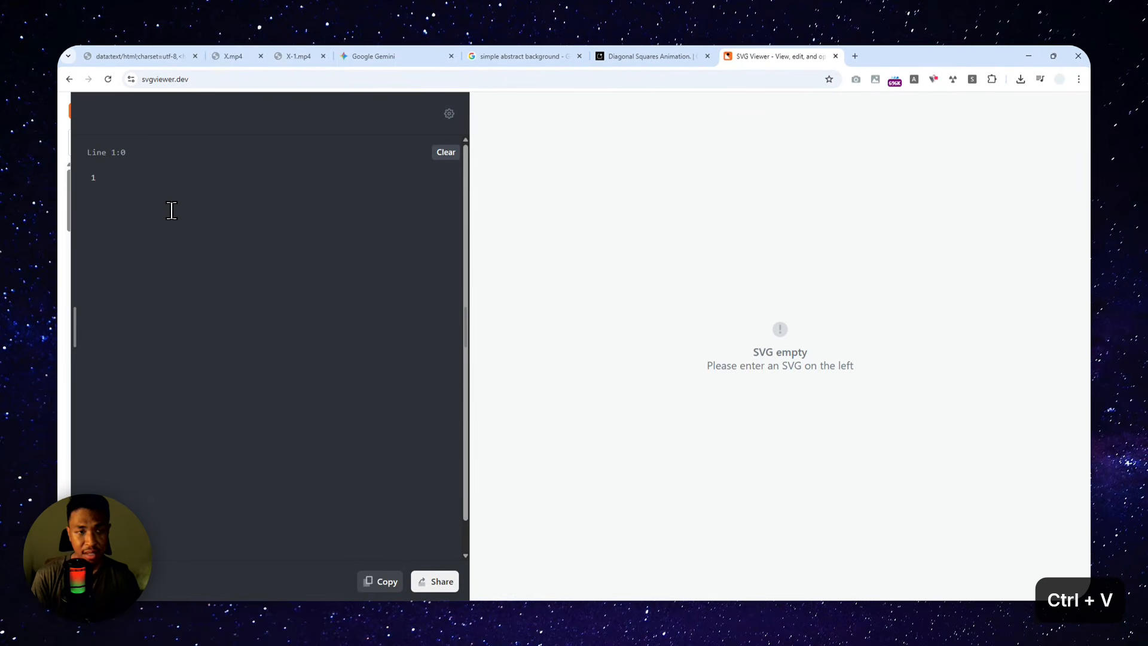
{"action": "key", "text": "ctrl+v"}
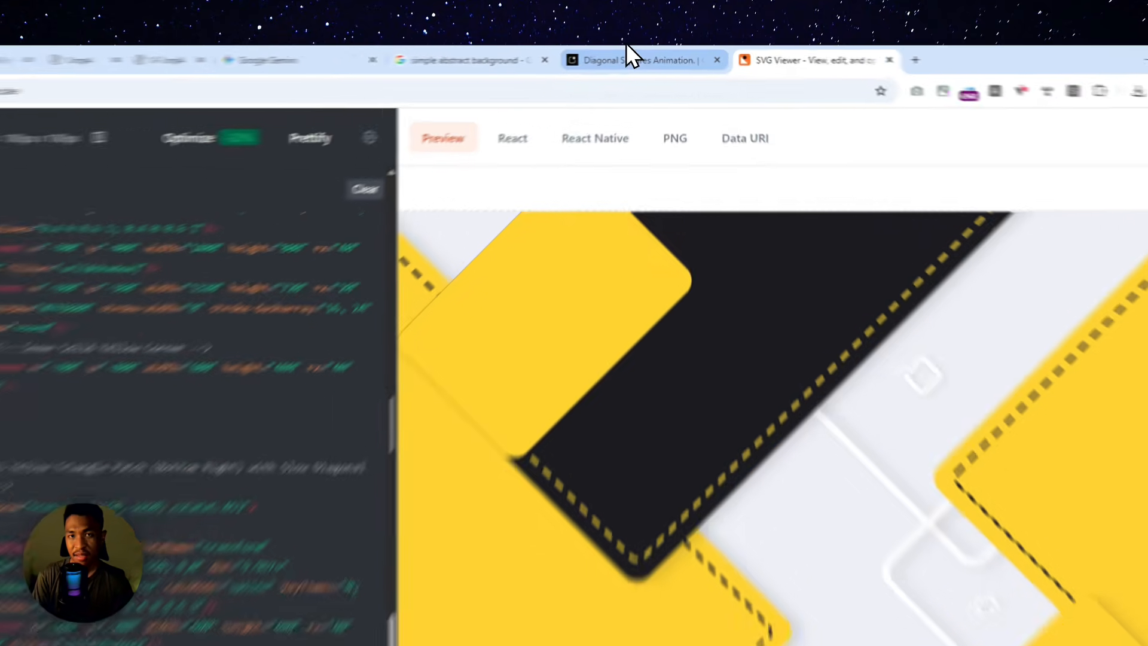
Step: Revisit the AI Studio response, then return to SVG Viewer and download the animated SVG file
{"action": "left_click", "coordinate": [642, 55]}
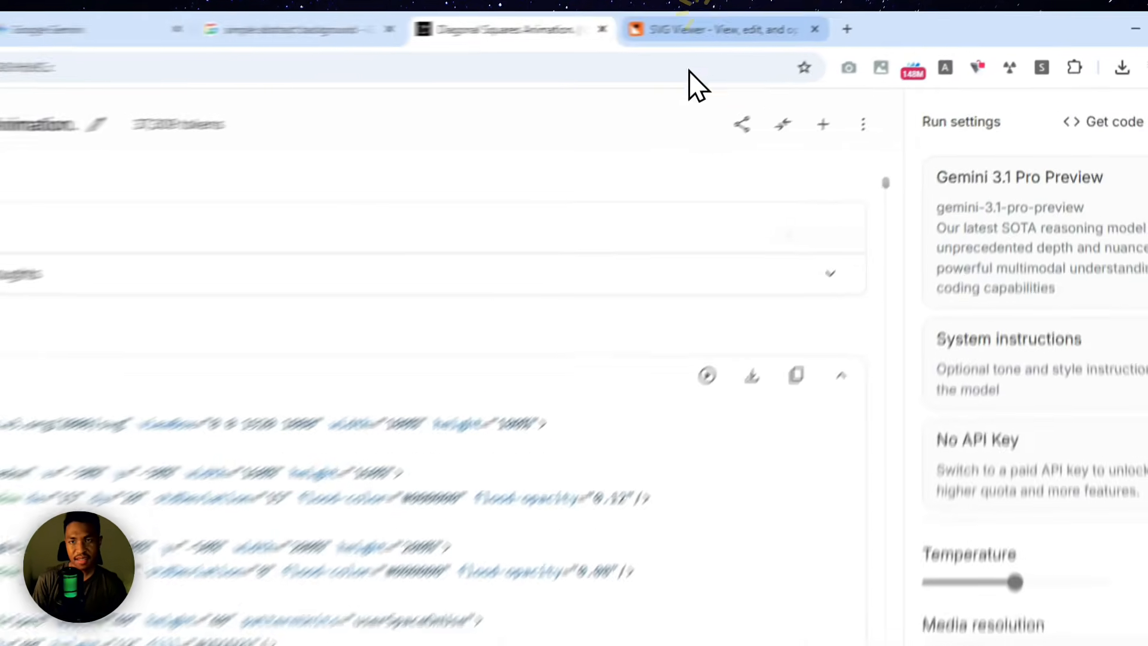
{"action": "left_click", "coordinate": [772, 56]}
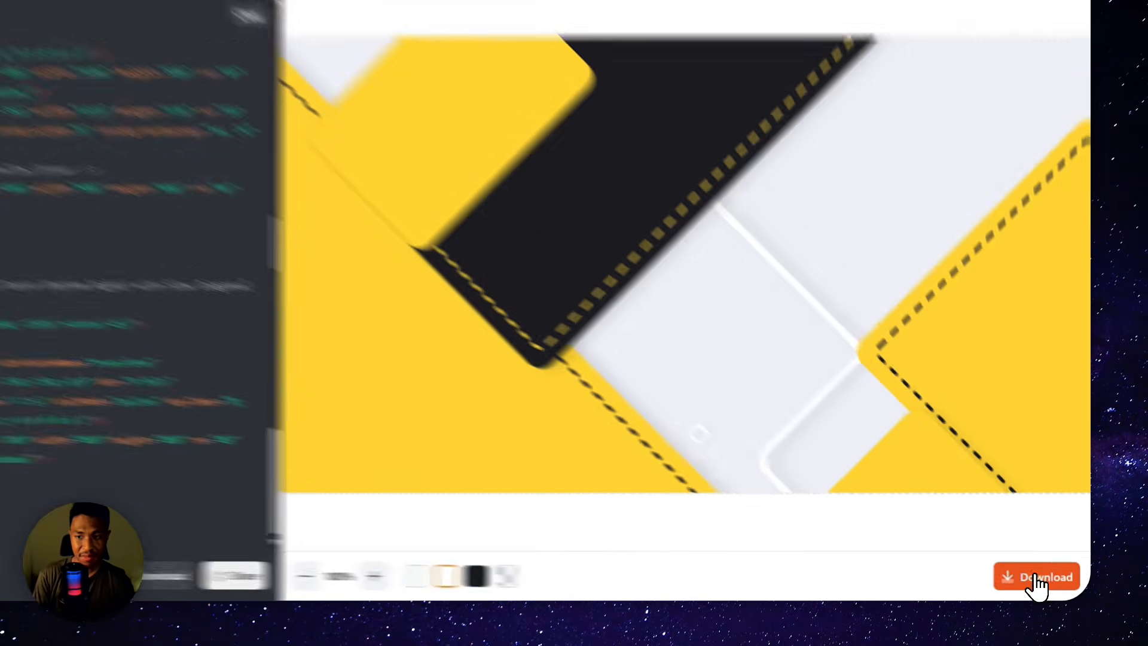
{"action": "left_click", "coordinate": [1048, 582]}
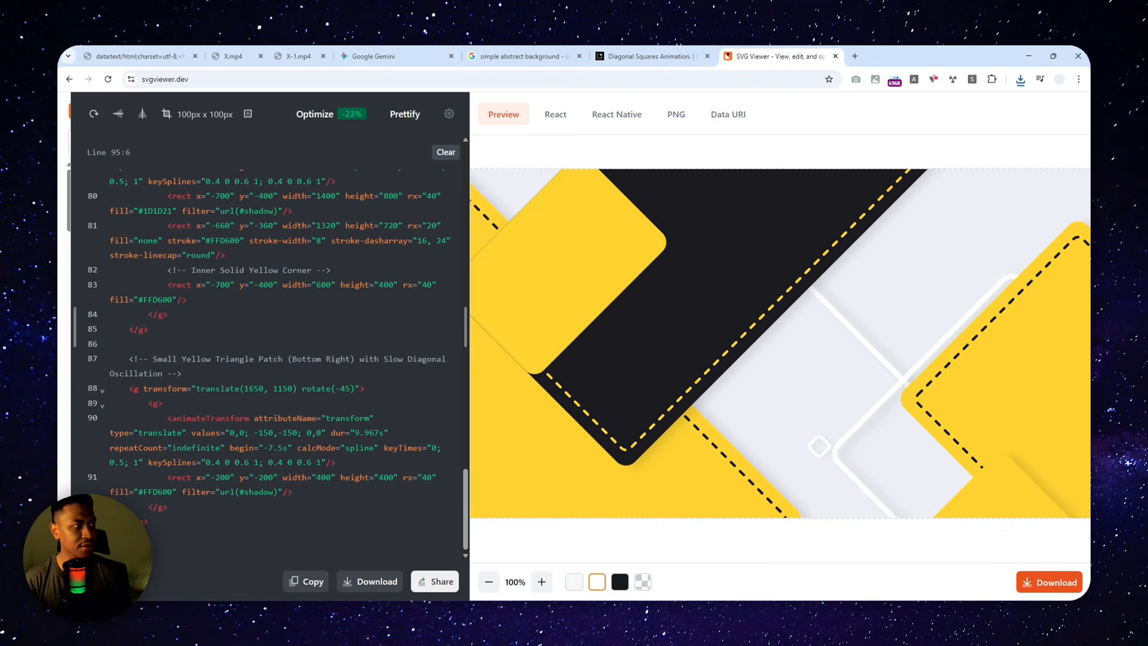
Step: Bring the html5animationtogif.com/svg-to-video converter page into the browser window and highlight its web address
{"action": "left_click_drag", "start_coordinate": [66, 341], "coordinate": [860, 46]}
{"action": "scroll", "coordinate": [401, 422], "scroll_direction": "up", "scroll_amount": 5}
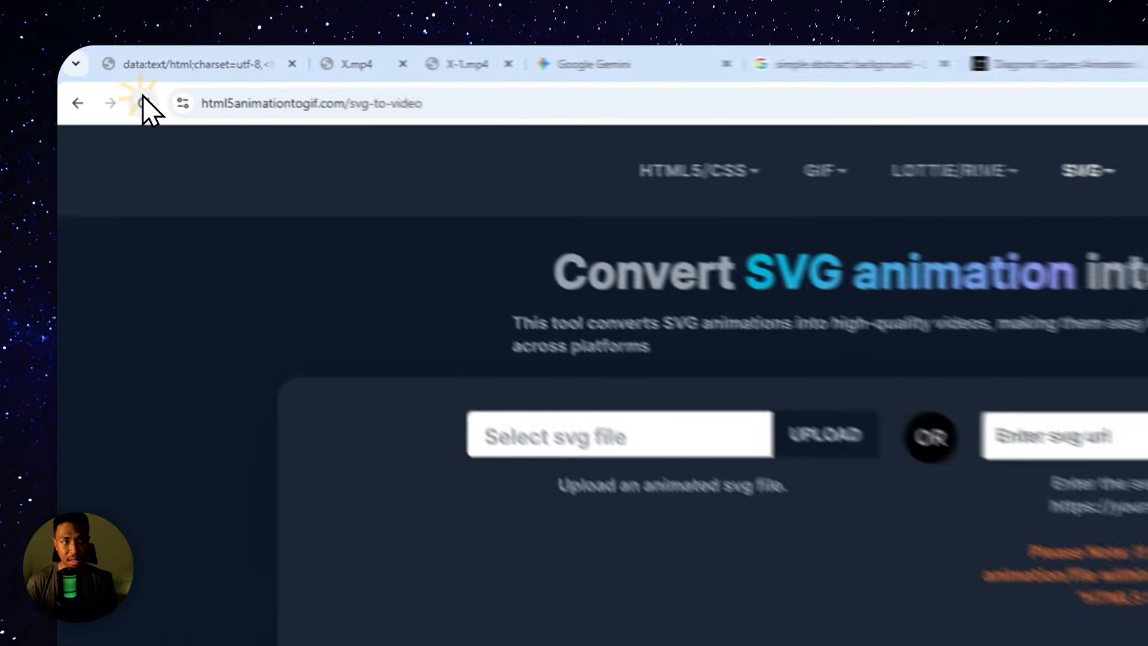
{"action": "left_click", "coordinate": [168, 79]}
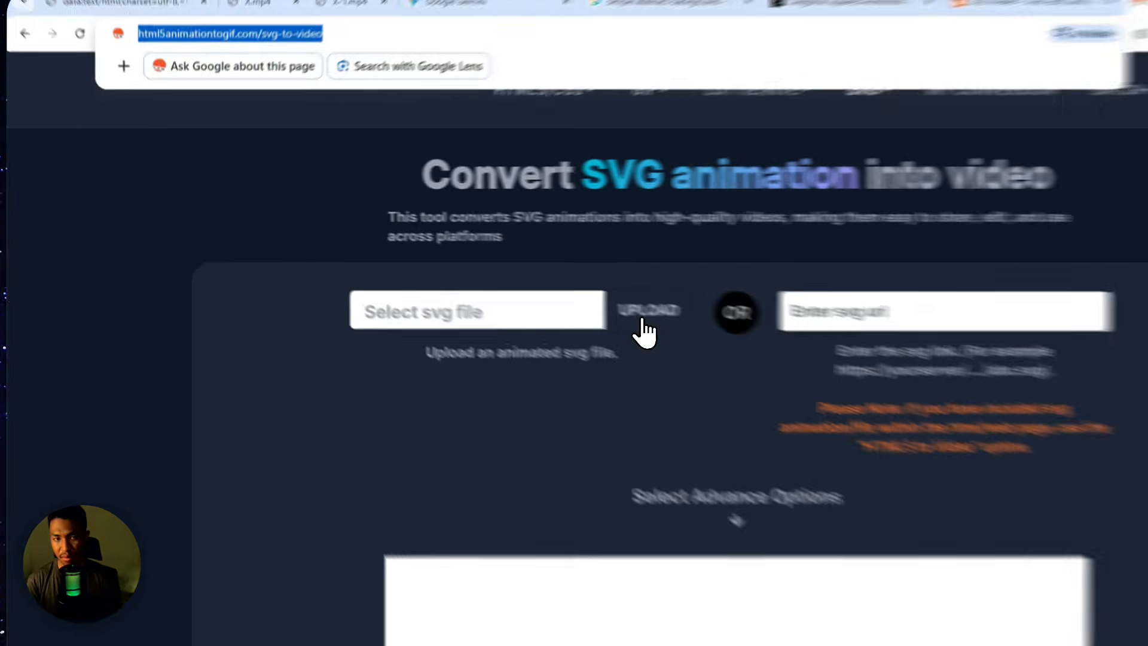
Step: Upload svgviewer-output.svg to the SVG-to-video converter
{"action": "left_click", "coordinate": [507, 276]}
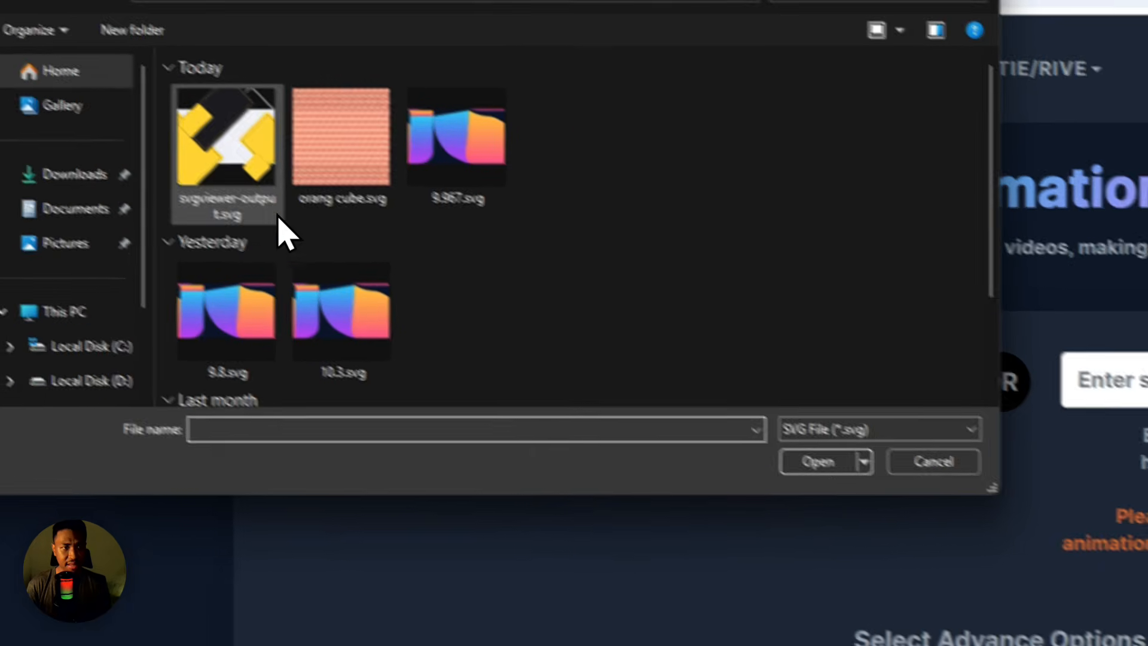
{"action": "left_click", "coordinate": [179, 117]}
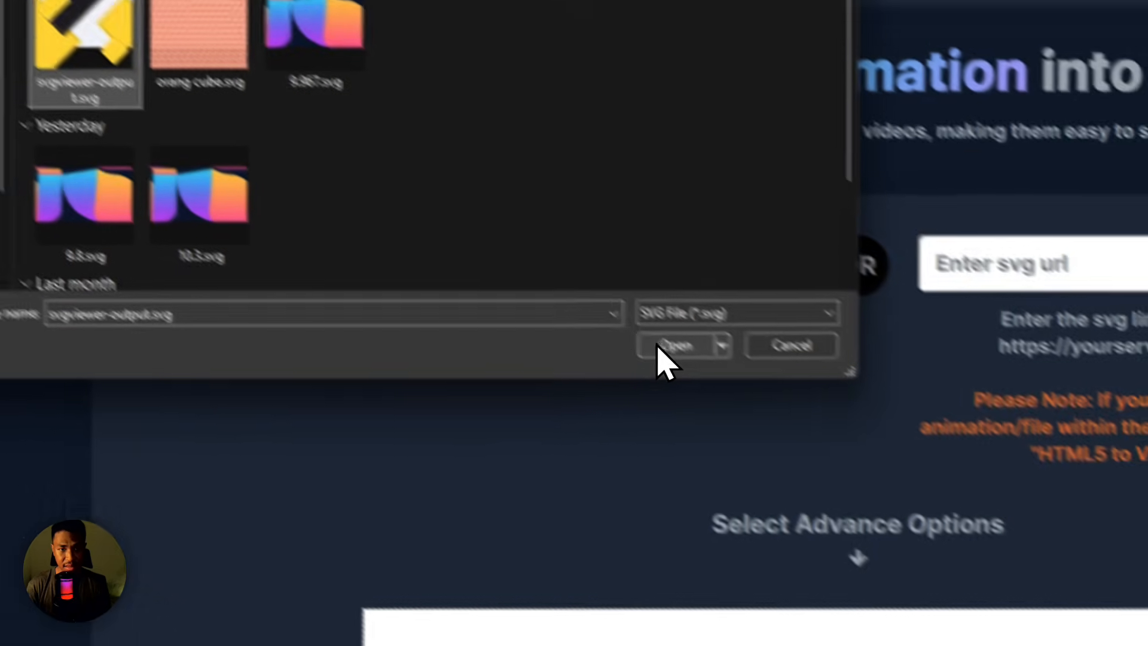
{"action": "left_click", "coordinate": [659, 348]}
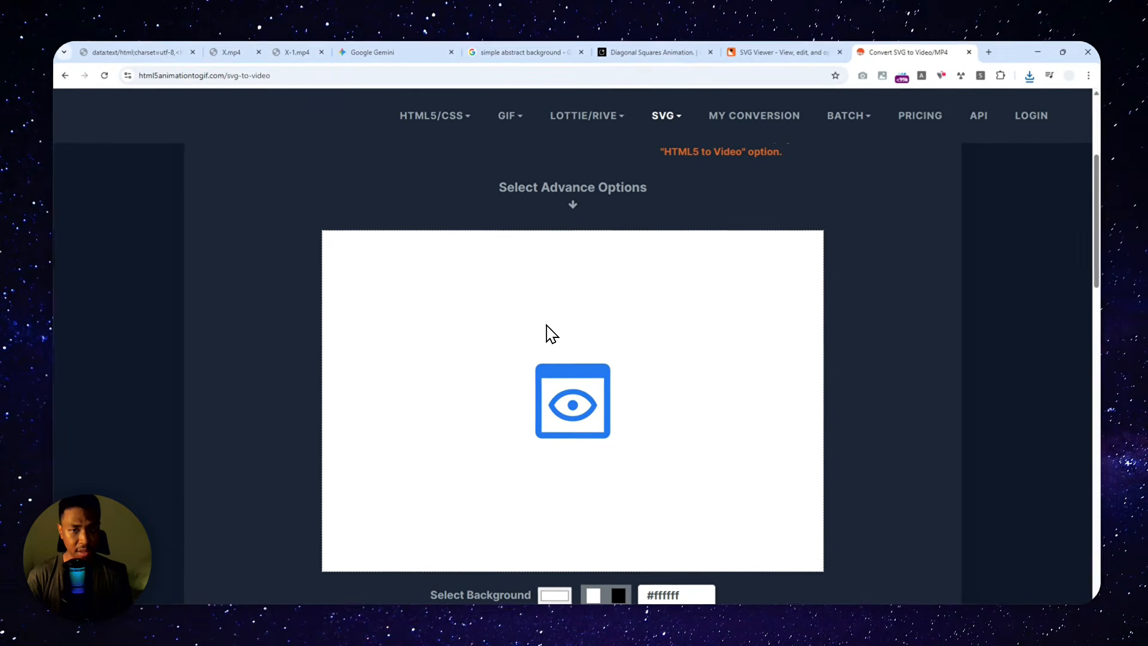
Step: Configure the video output with 60 frames per second, a duration of 10 seconds, width 1920 and height 1080
{"action": "scroll", "coordinate": [543, 305], "scroll_direction": "down", "scroll_amount": 1}
{"action": "scroll", "coordinate": [319, 290], "scroll_direction": "down", "scroll_amount": 5}
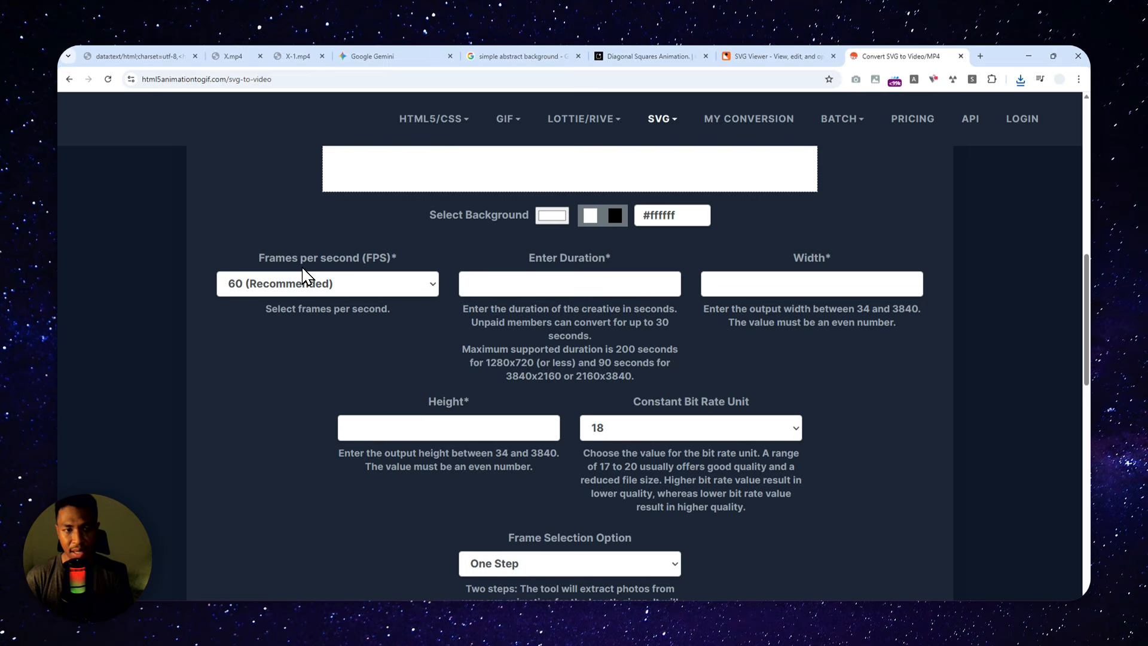
{"action": "left_click", "coordinate": [305, 277]}
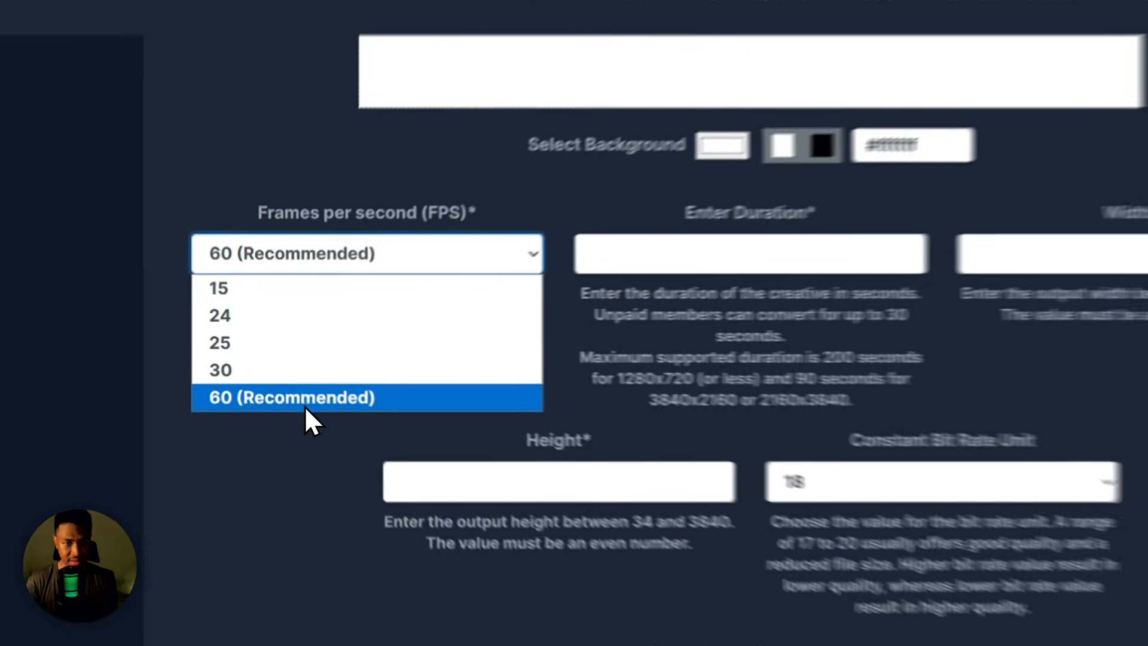
{"action": "left_click", "coordinate": [296, 375]}
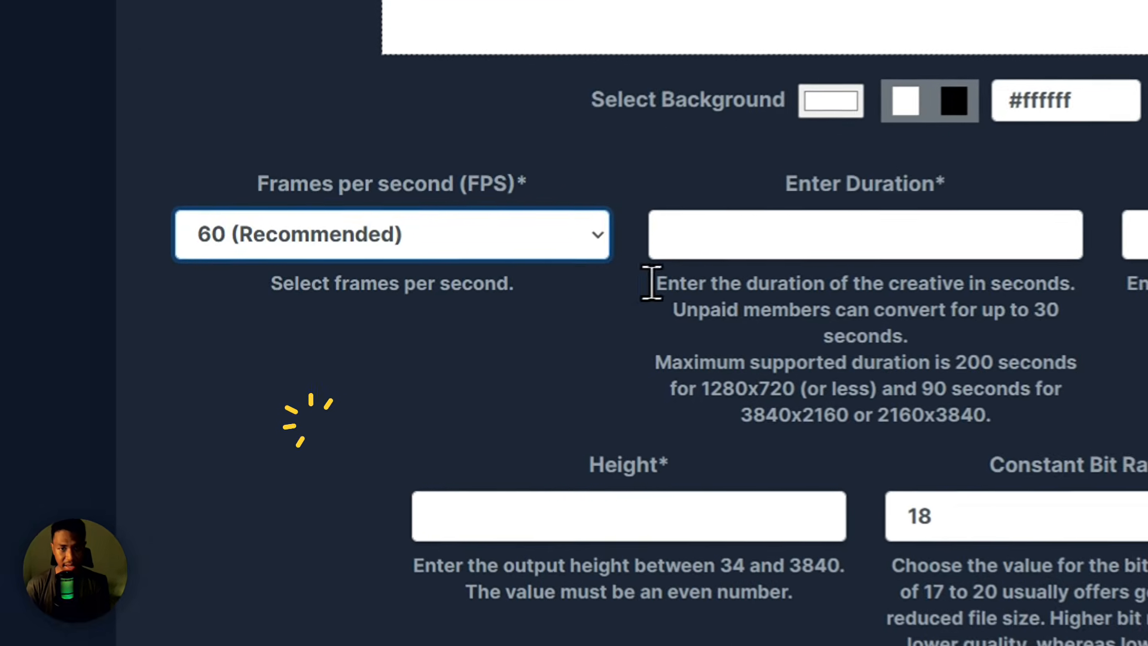
{"action": "left_click", "coordinate": [825, 230]}
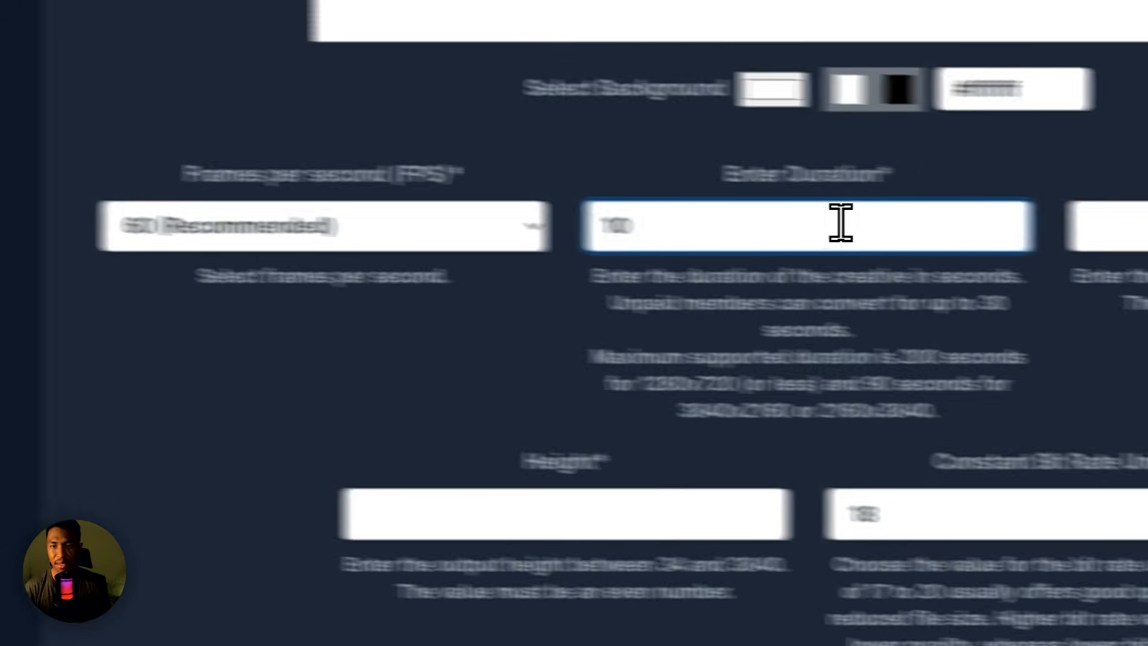
{"action": "left_click", "coordinate": [1147, 233]}
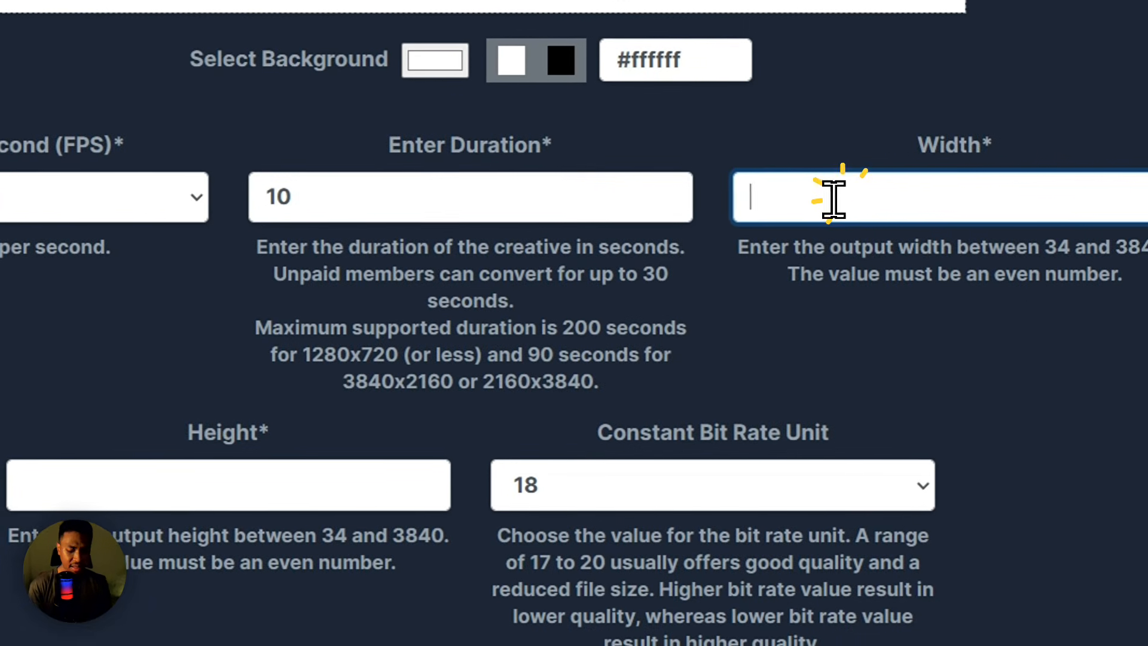
{"action": "type", "text": "1920"}
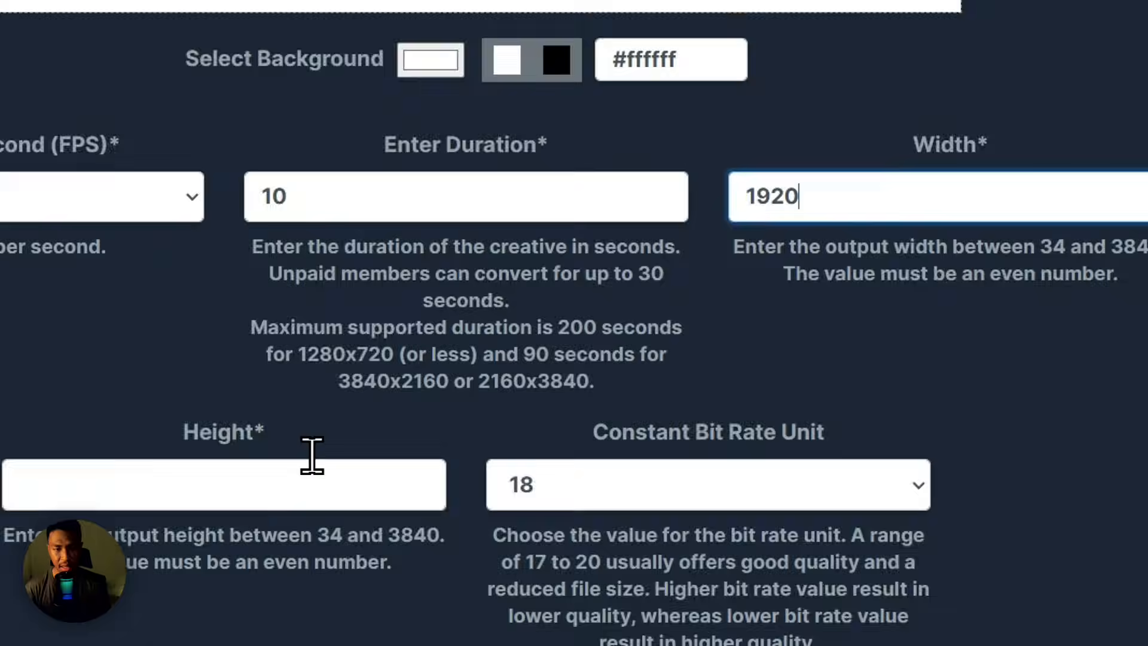
{"action": "left_click", "coordinate": [169, 479]}
{"action": "type", "text": "1080"}
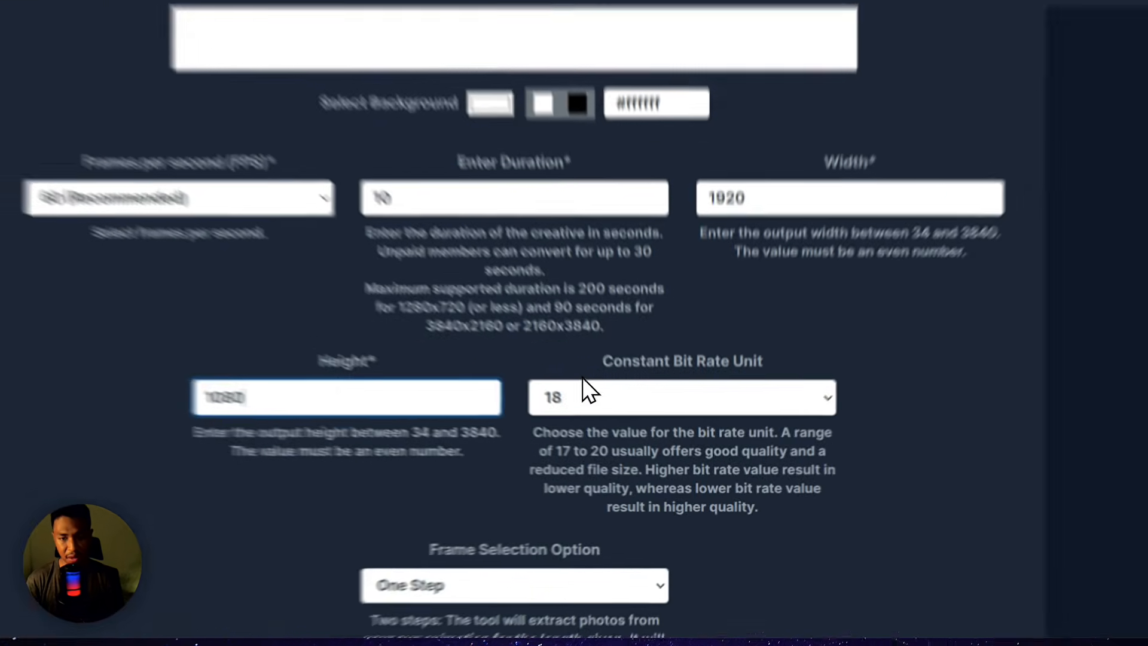
Step: Choose the Two Steps frame selection option and start the conversion to video
{"action": "left_click_drag", "start_coordinate": [632, 403], "coordinate": [766, 404]}
{"action": "scroll", "coordinate": [487, 358], "scroll_direction": "down", "scroll_amount": 5}
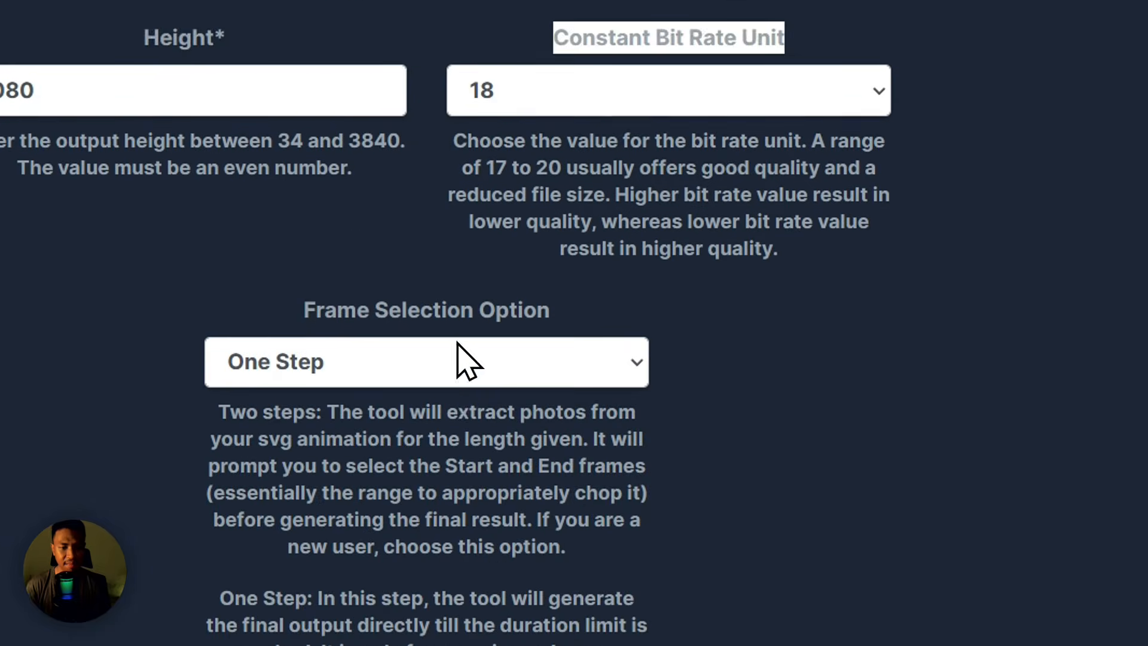
{"action": "scroll", "coordinate": [337, 339], "scroll_direction": "down", "scroll_amount": 3}
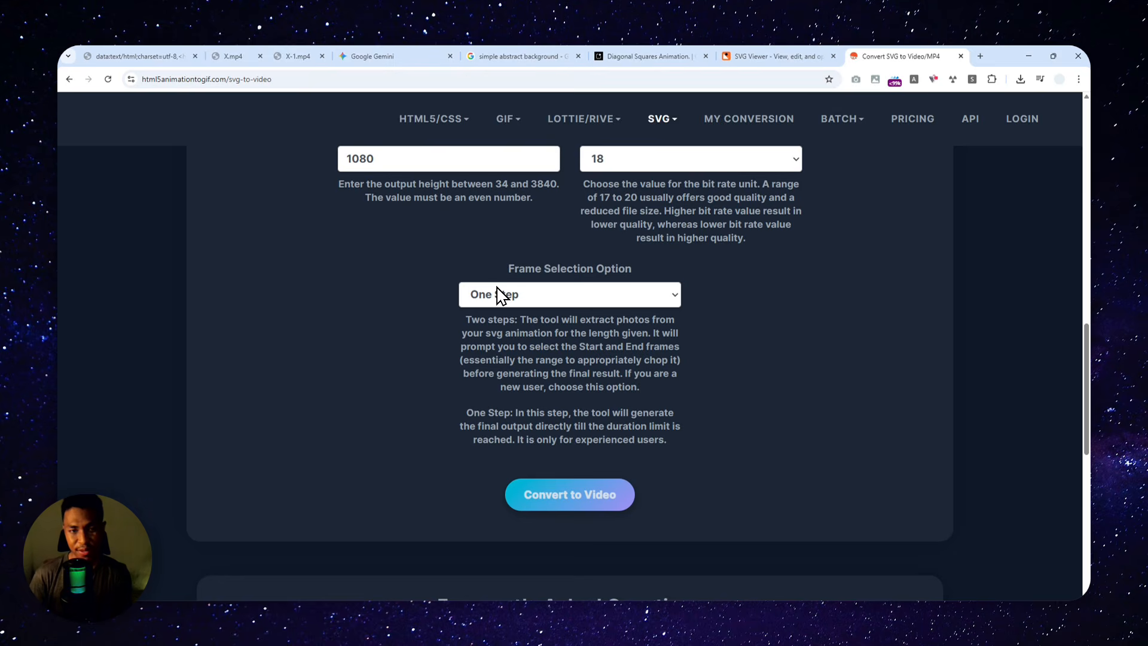
{"action": "left_click", "coordinate": [498, 293]}
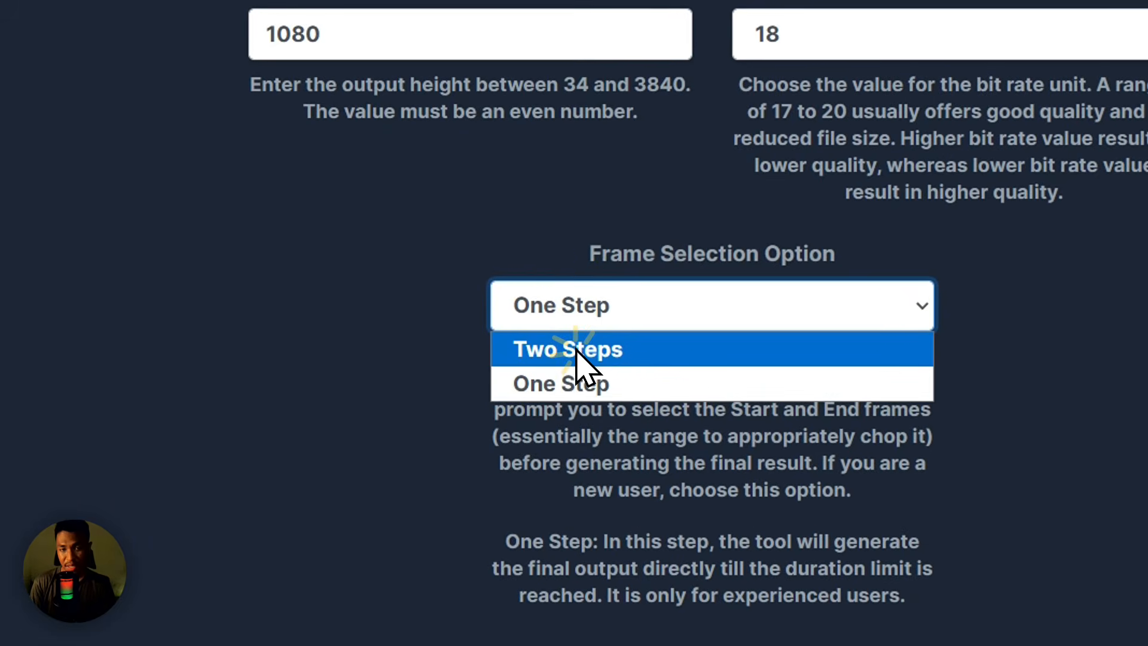
{"action": "left_click", "coordinate": [502, 317]}
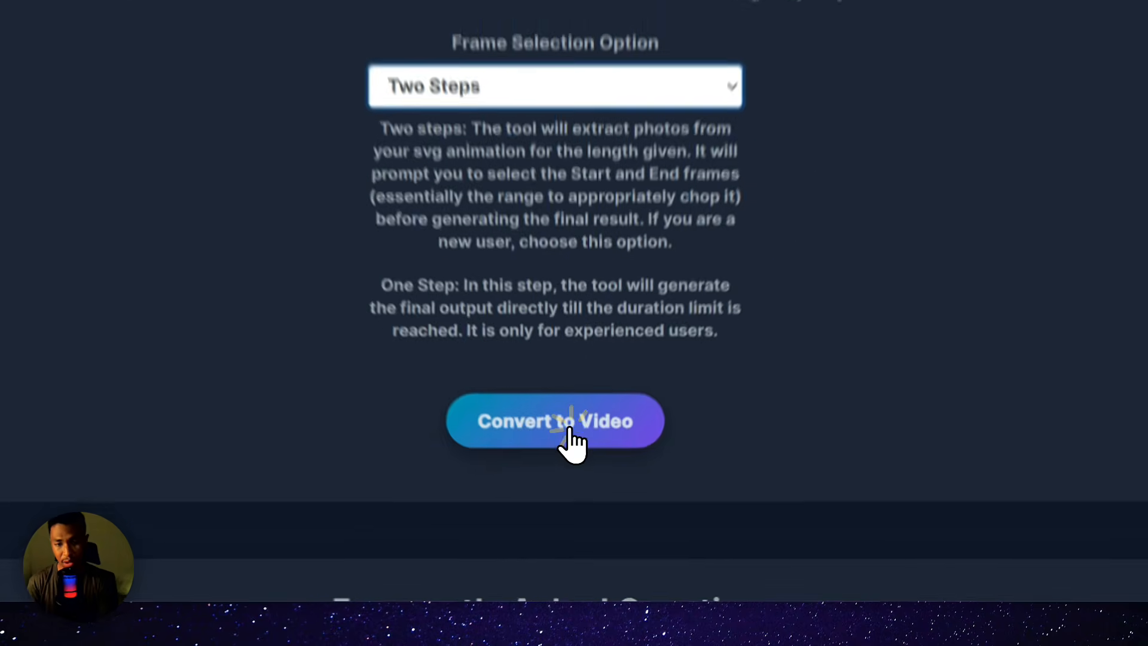
{"action": "left_click", "coordinate": [570, 494]}
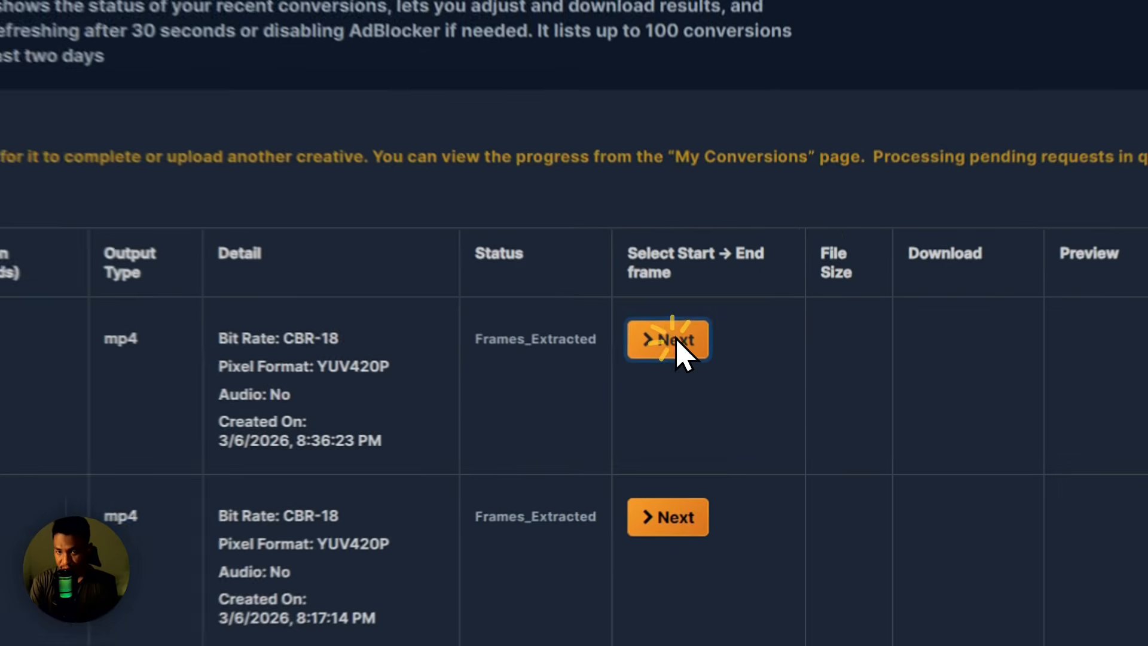
Step: Continue the newest svgviewer-output conversion, choose the second frame as the begin frame, keep the suggested end frame and generate the video
{"action": "left_click", "coordinate": [739, 388]}
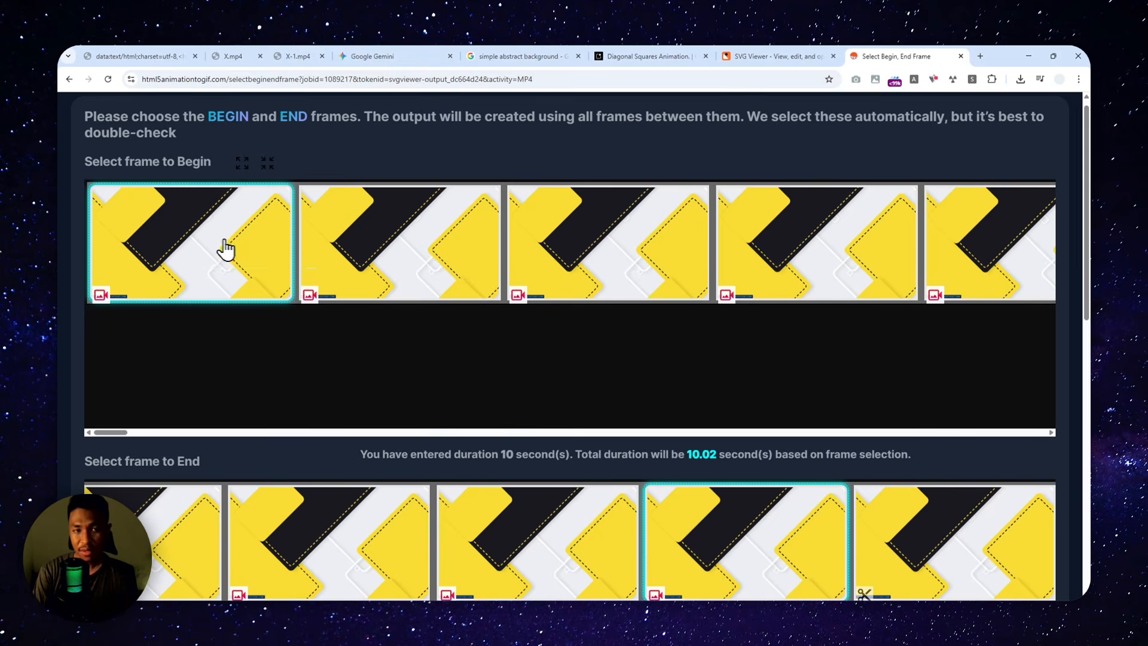
{"action": "left_click", "coordinate": [402, 251]}
{"action": "left_click", "coordinate": [558, 248]}
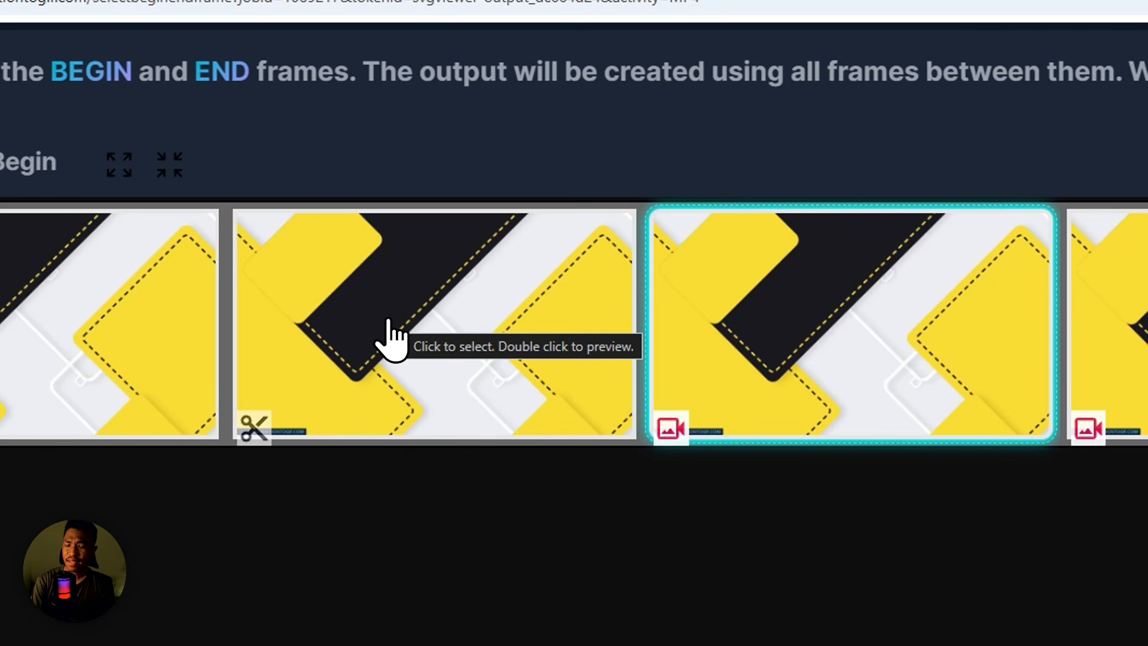
{"action": "left_click", "coordinate": [386, 339]}
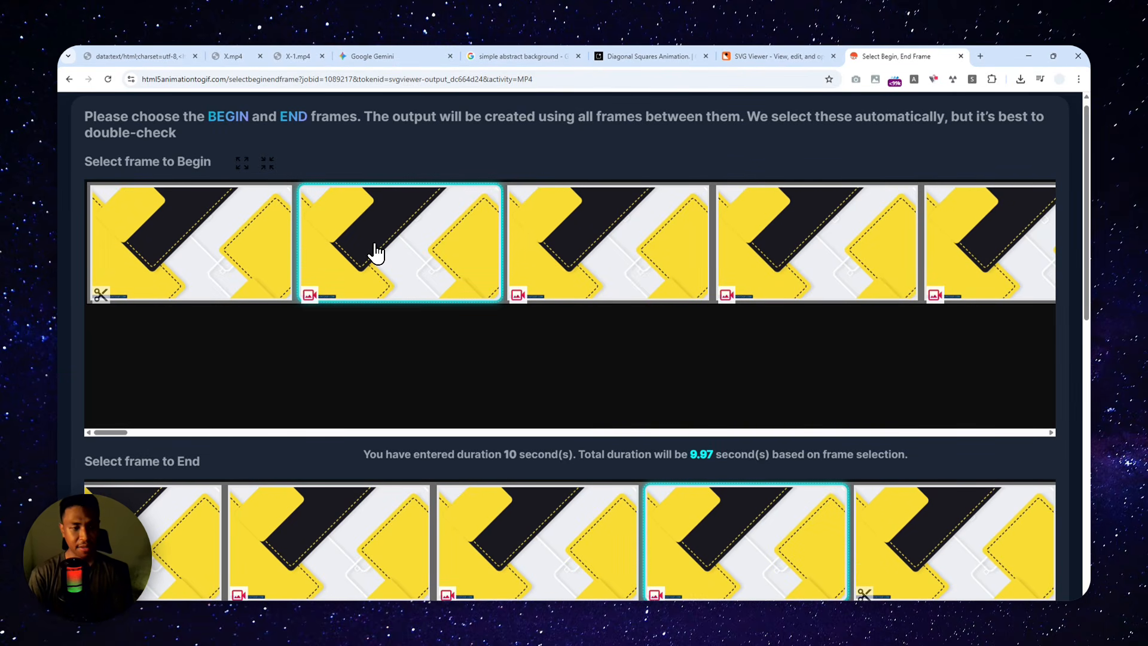
{"action": "scroll", "coordinate": [313, 348], "scroll_direction": "down", "scroll_amount": 3}
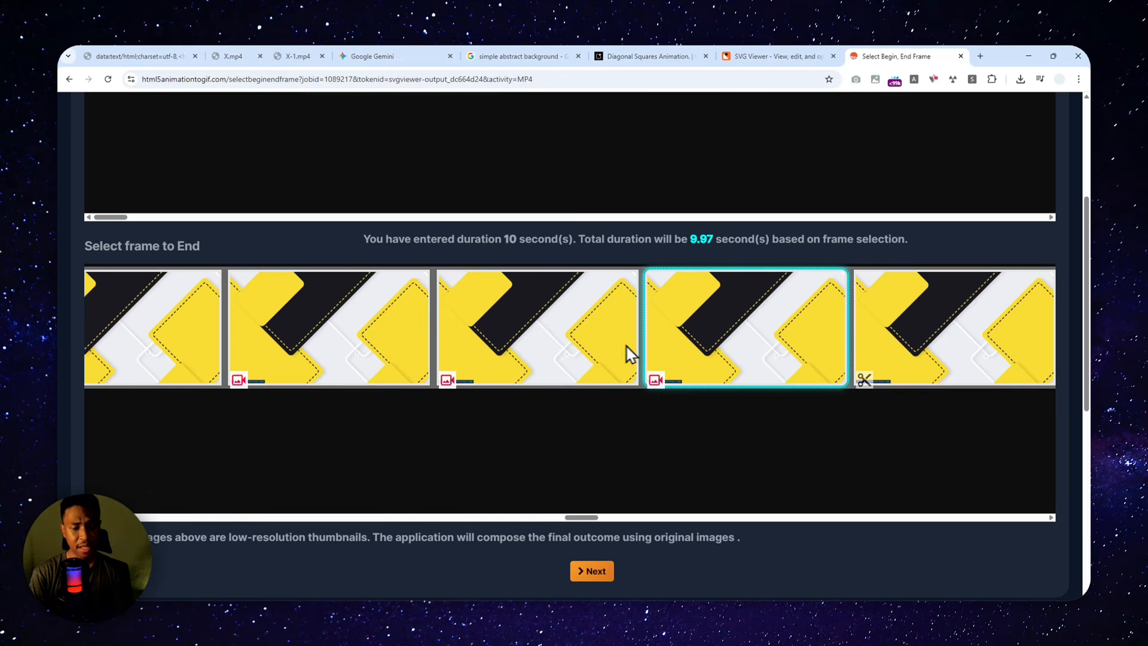
{"action": "scroll", "coordinate": [539, 431], "scroll_direction": "down", "scroll_amount": 3}
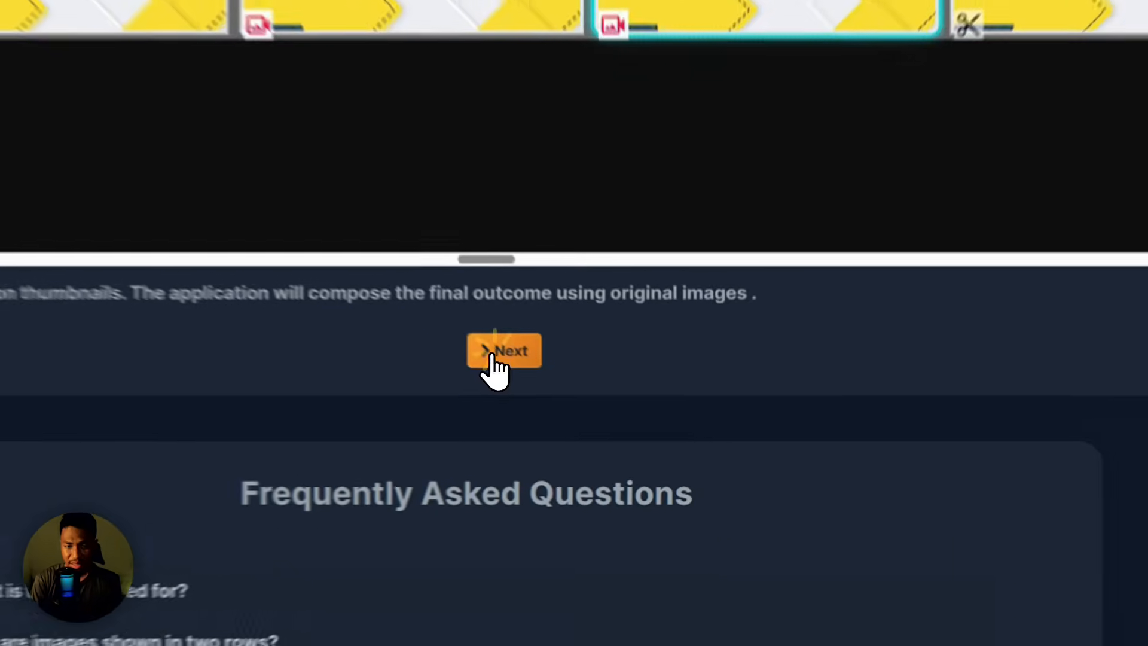
{"action": "left_click", "coordinate": [591, 408]}
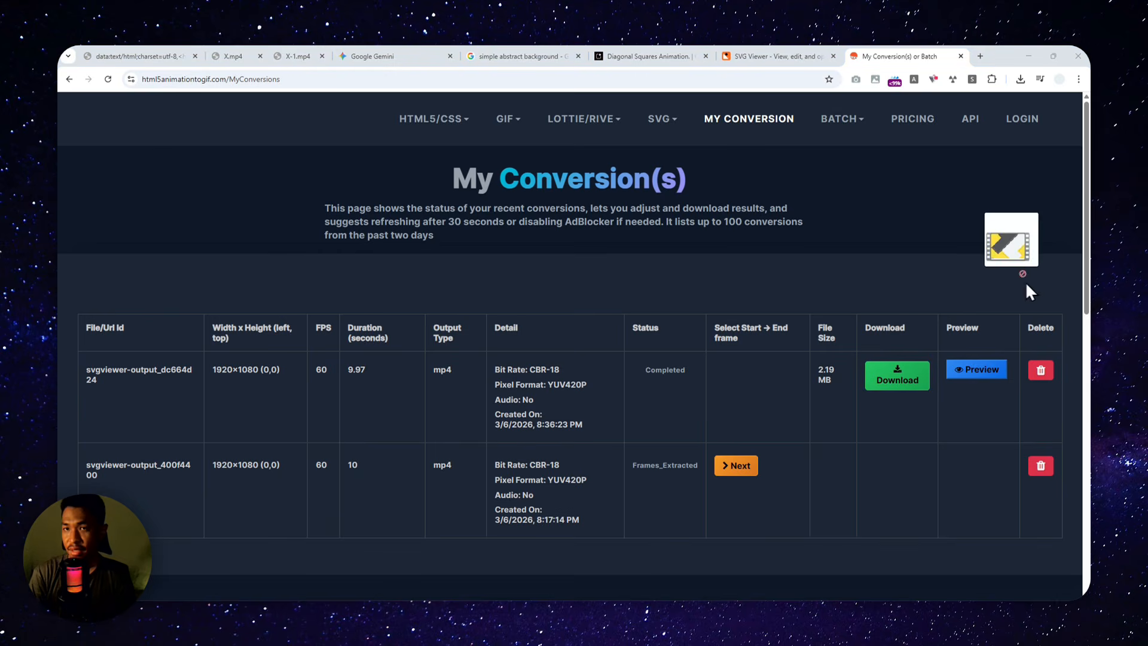
Step: Open the downloaded svgviewer-output_dc664d24.mp4 in a new browser tab and check it playing on loop with the video controls hidden
{"action": "left_click_drag", "start_coordinate": [1026, 282], "coordinate": [994, 54]}
{"action": "right_click", "coordinate": [607, 265]}
{"action": "left_click", "coordinate": [621, 279]}
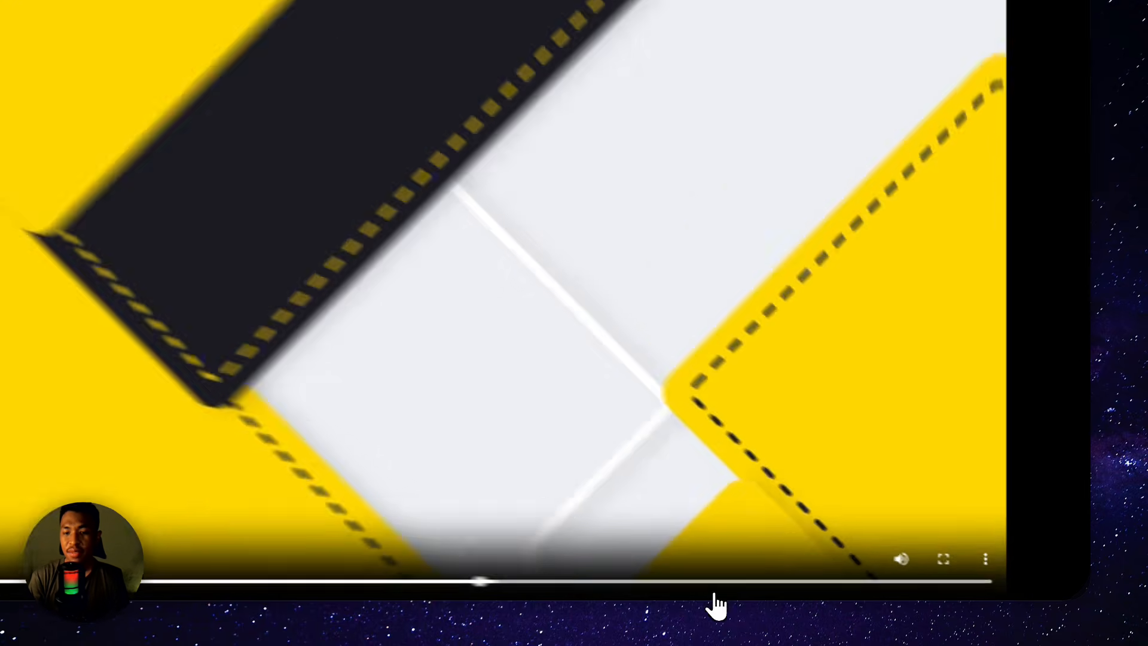
{"action": "left_click", "coordinate": [809, 585]}
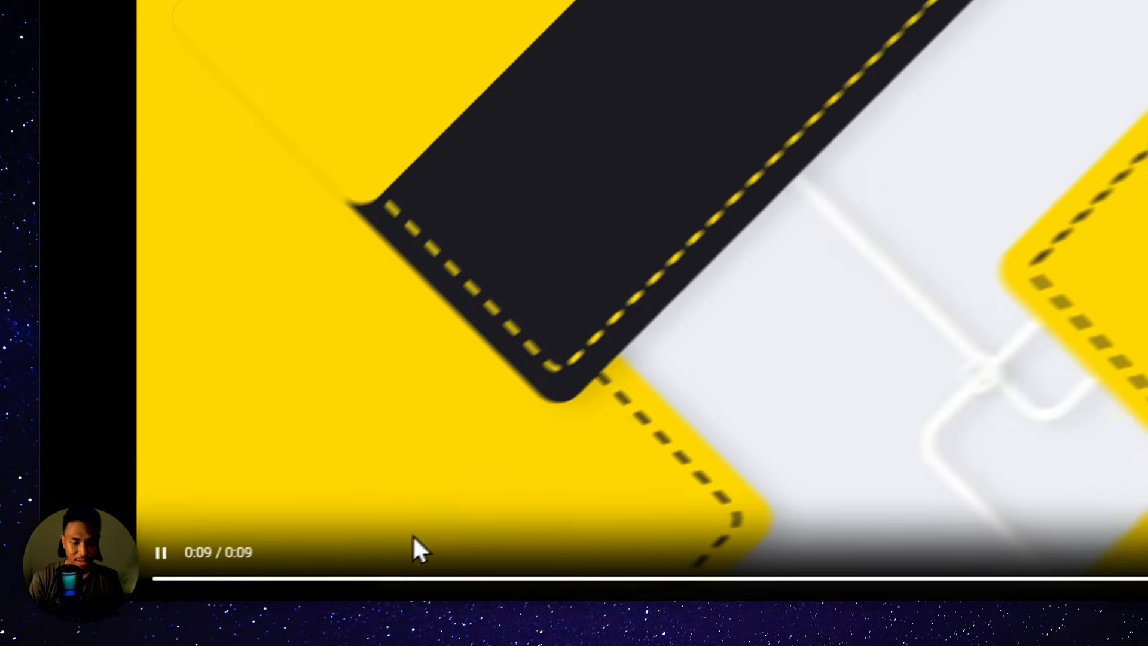
{"action": "right_click", "coordinate": [546, 338]}
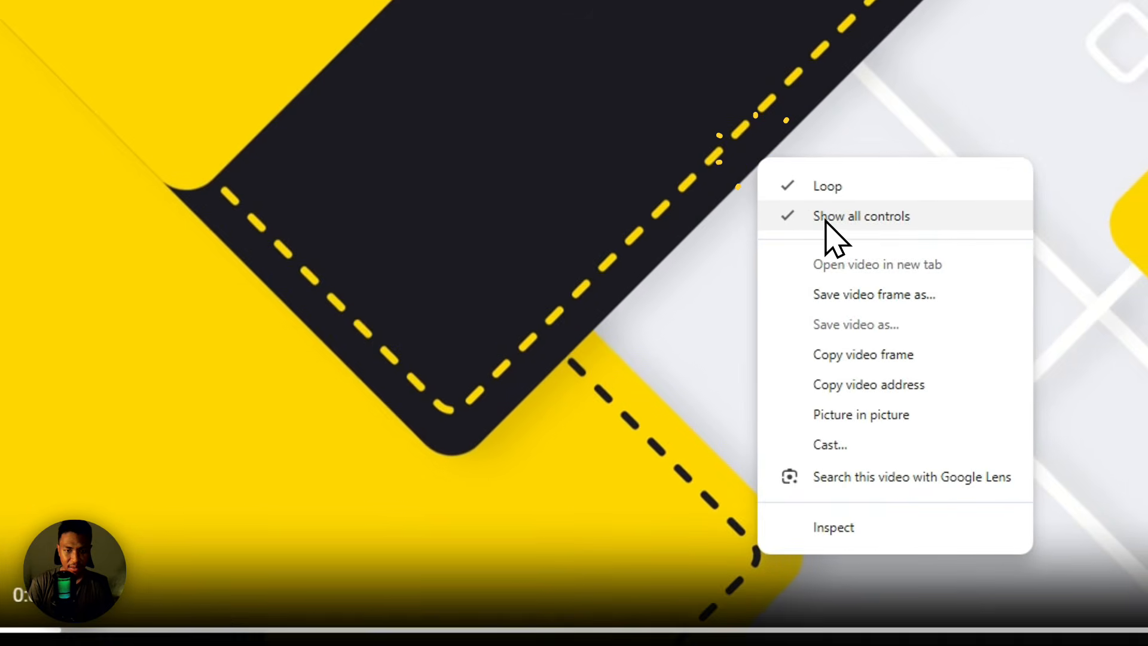
{"action": "left_click", "coordinate": [829, 217]}
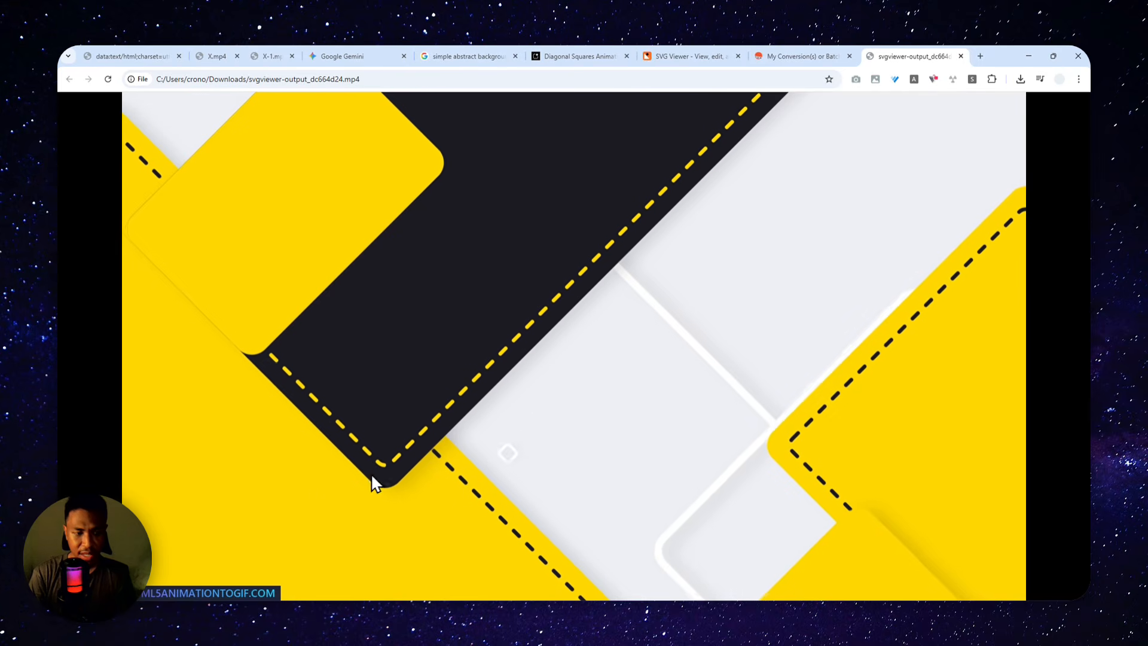
Step: Switch to Wondershare Filmora, add the converted video to the timeline and crop it at 16:9 to 1861 x 1047, cutting off the watermark
{"action": "left_click", "coordinate": [164, 614]}
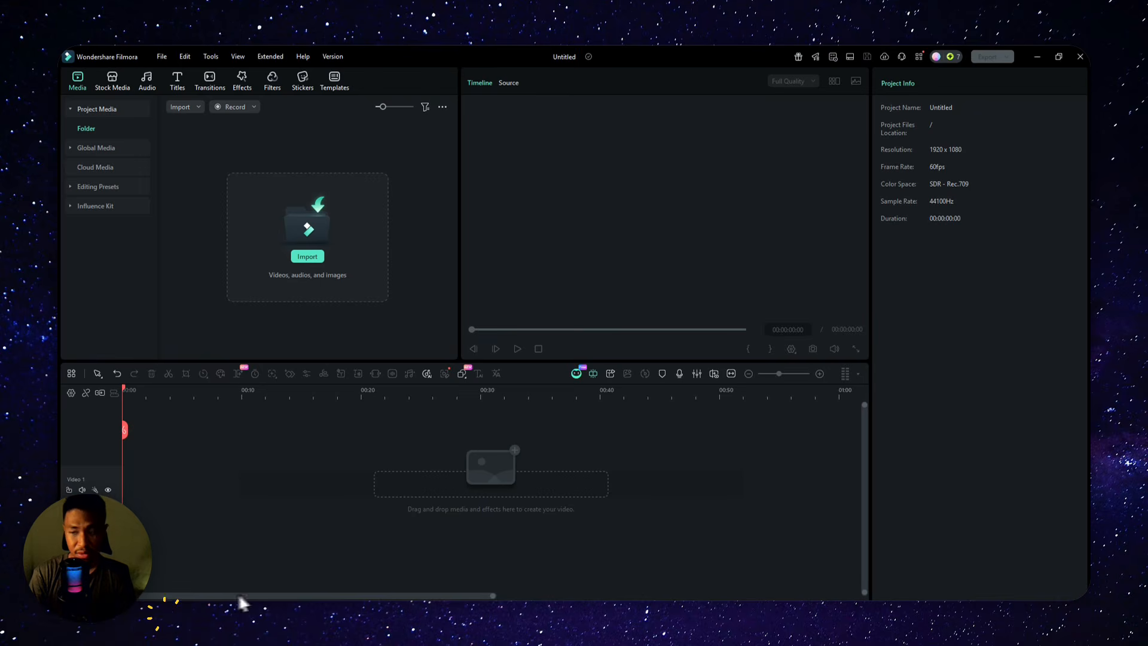
{"action": "left_click_drag", "start_coordinate": [712, 411], "coordinate": [276, 466]}
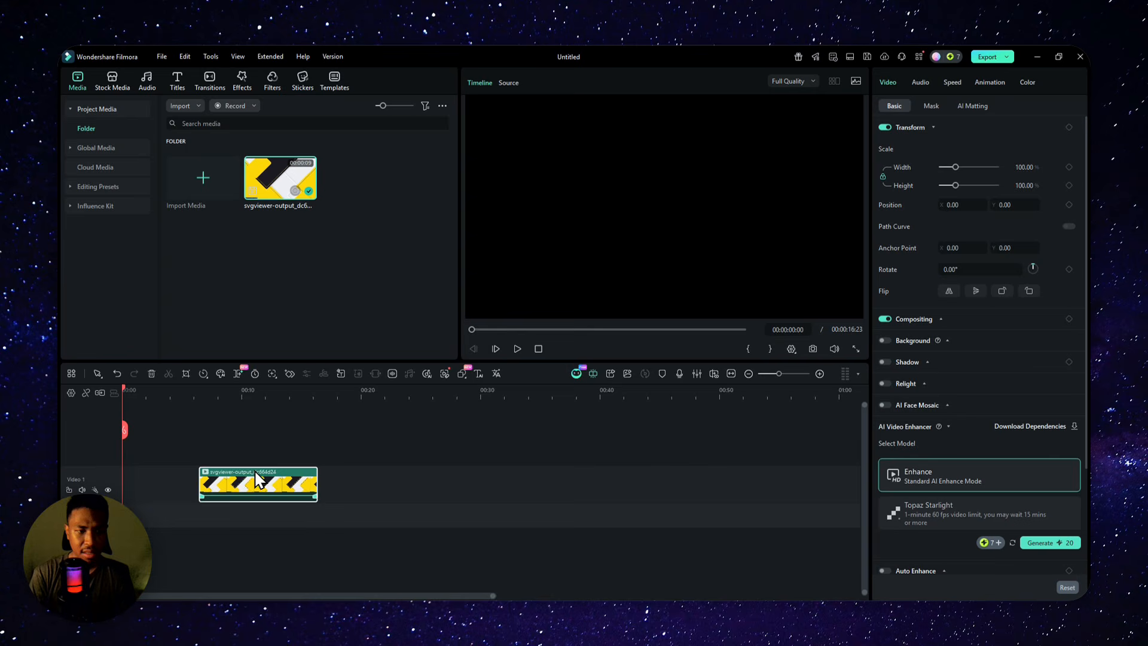
{"action": "right_click", "coordinate": [213, 482]}
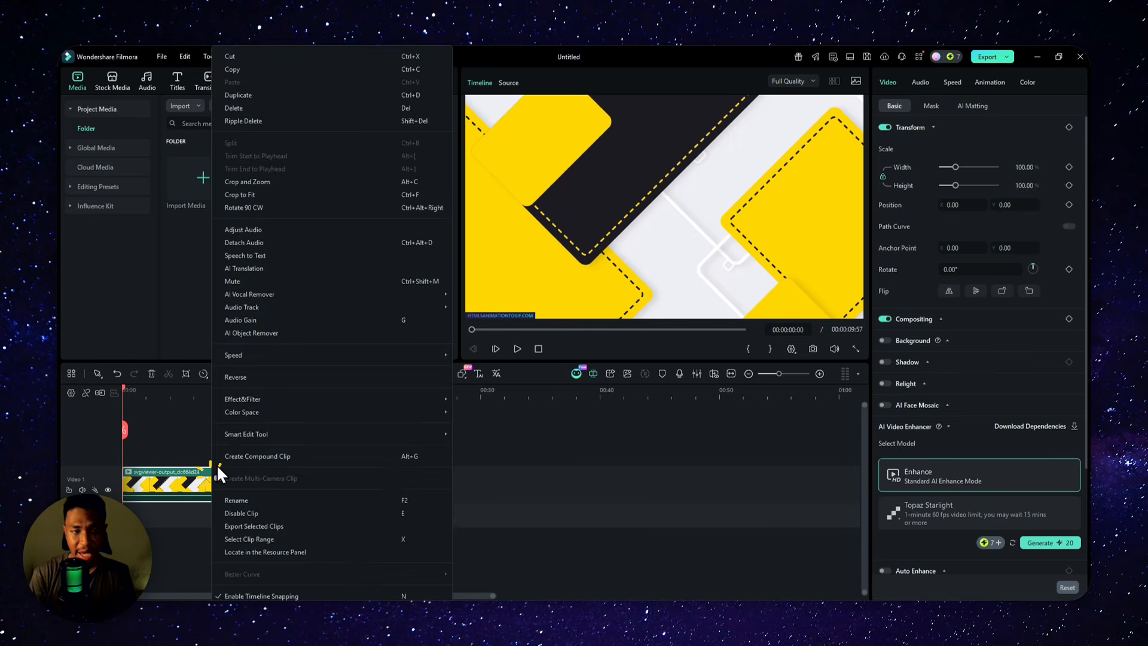
{"action": "left_click", "coordinate": [283, 183]}
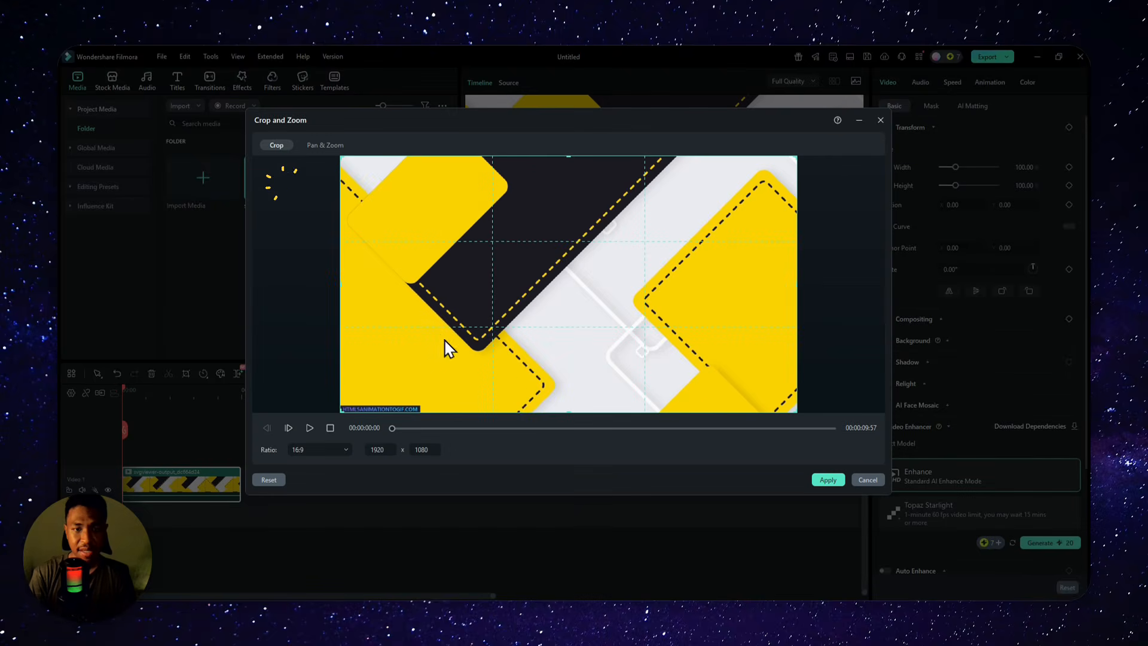
{"action": "mouse_move", "coordinate": [788, 405]}
{"action": "left_mouse_down"}
{"action": "mouse_move", "coordinate": [752, 390]}
{"action": "mouse_move", "coordinate": [774, 401]}
{"action": "left_mouse_up"}
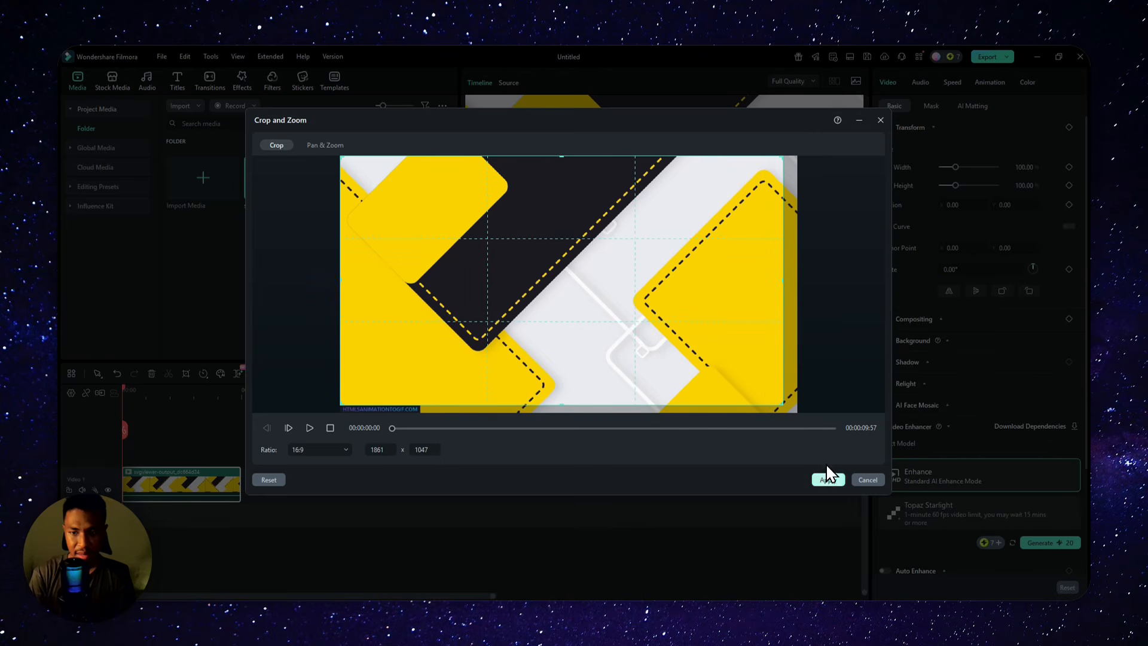
{"action": "left_click", "coordinate": [828, 479]}
Step: Export the cropped video to the Downloads folder as a 1920*1080 H.264 MP4 titled X
{"action": "left_click", "coordinate": [985, 57]}
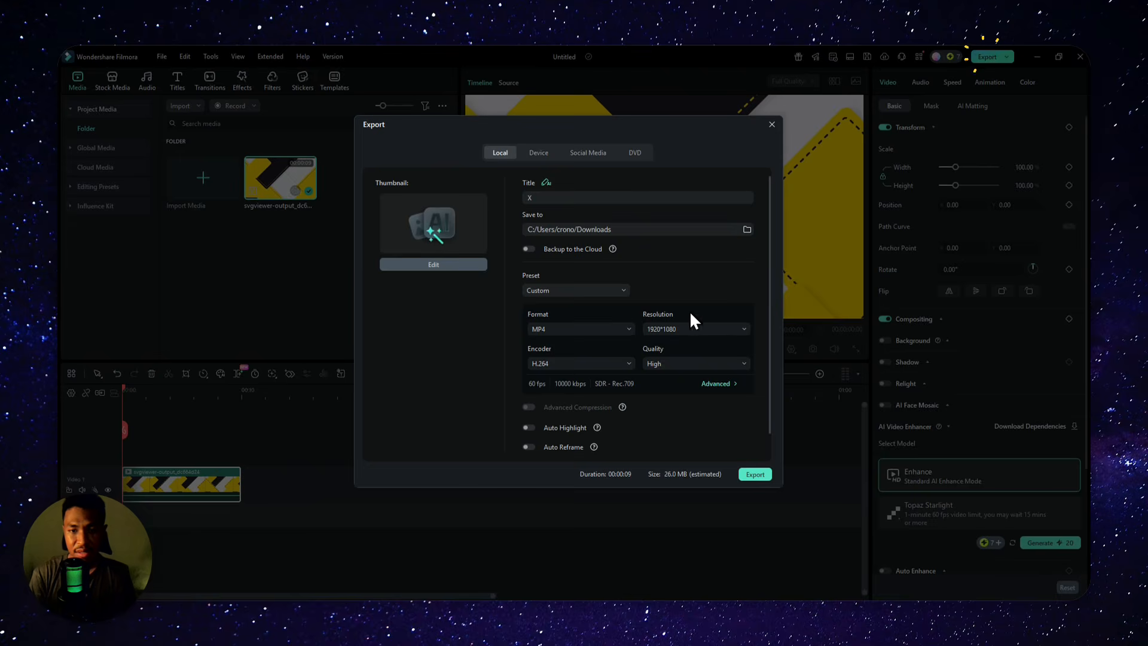
{"action": "left_click", "coordinate": [756, 473]}
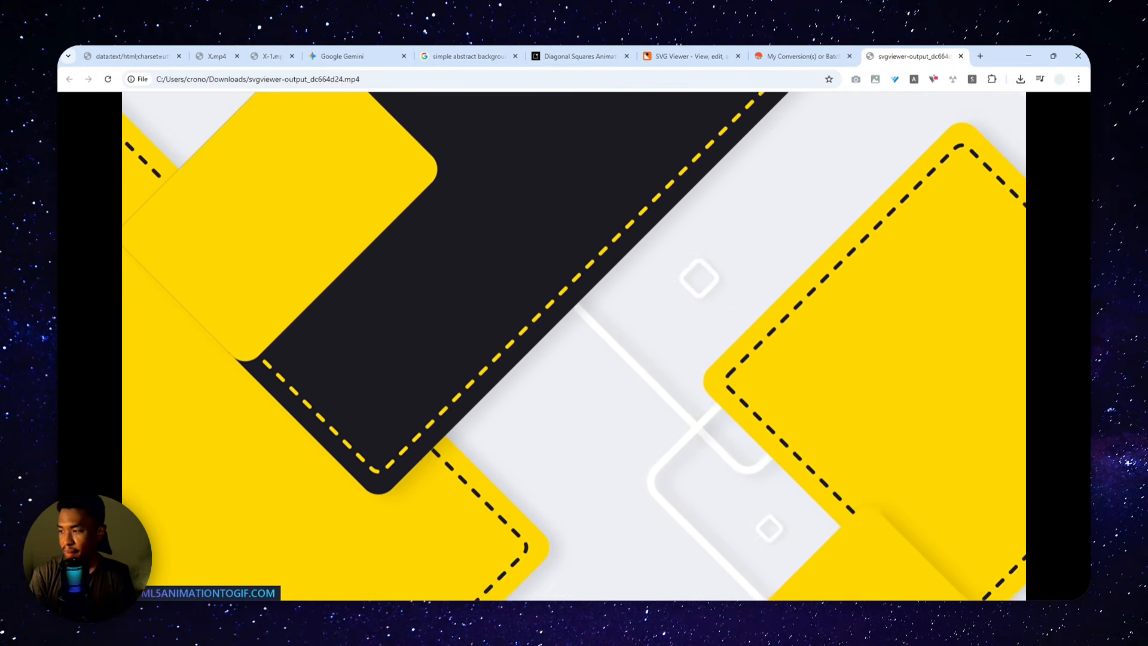
Step: Open the exported X-2.mp4 in the browser, play it on loop and skip close to its end to check the loop transition
{"action": "left_click_drag", "start_coordinate": [1012, 316], "coordinate": [924, 52]}
{"action": "right_click", "coordinate": [603, 270]}
{"action": "left_click", "coordinate": [624, 284]}
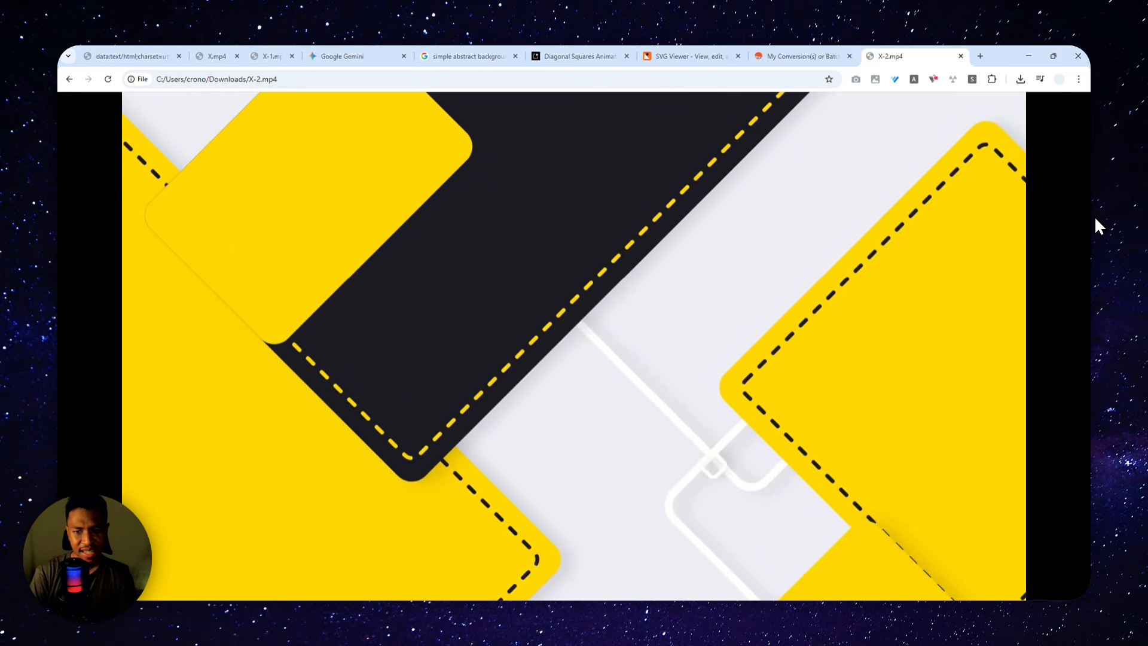
{"action": "mouse_move", "coordinate": [1021, 329]}
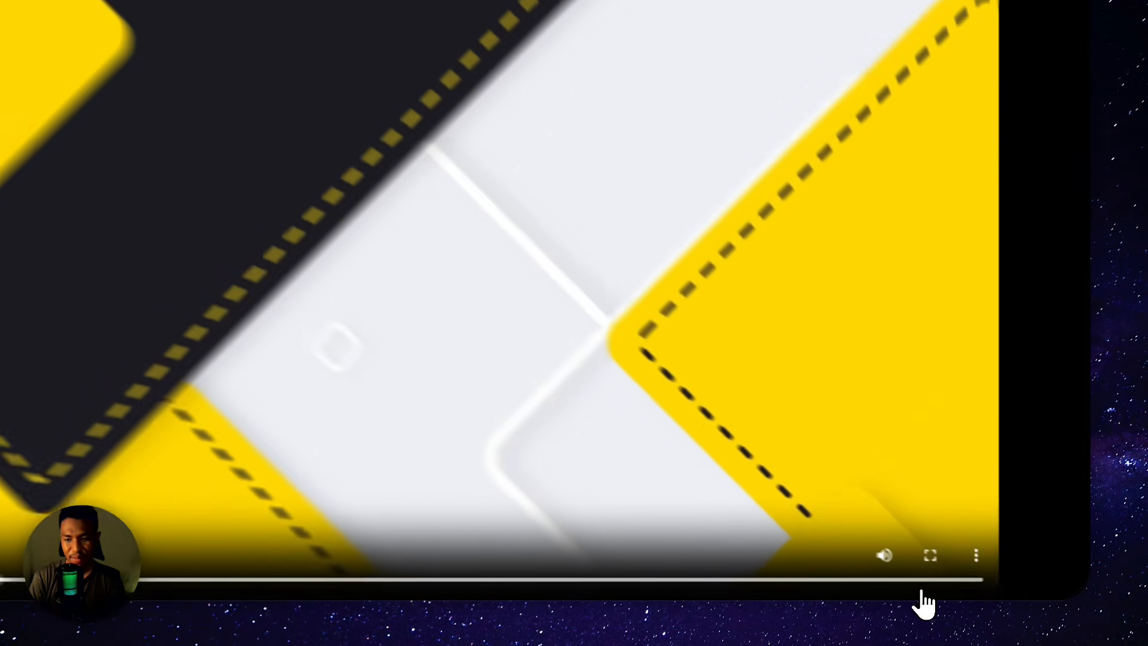
{"action": "left_click", "coordinate": [977, 592]}
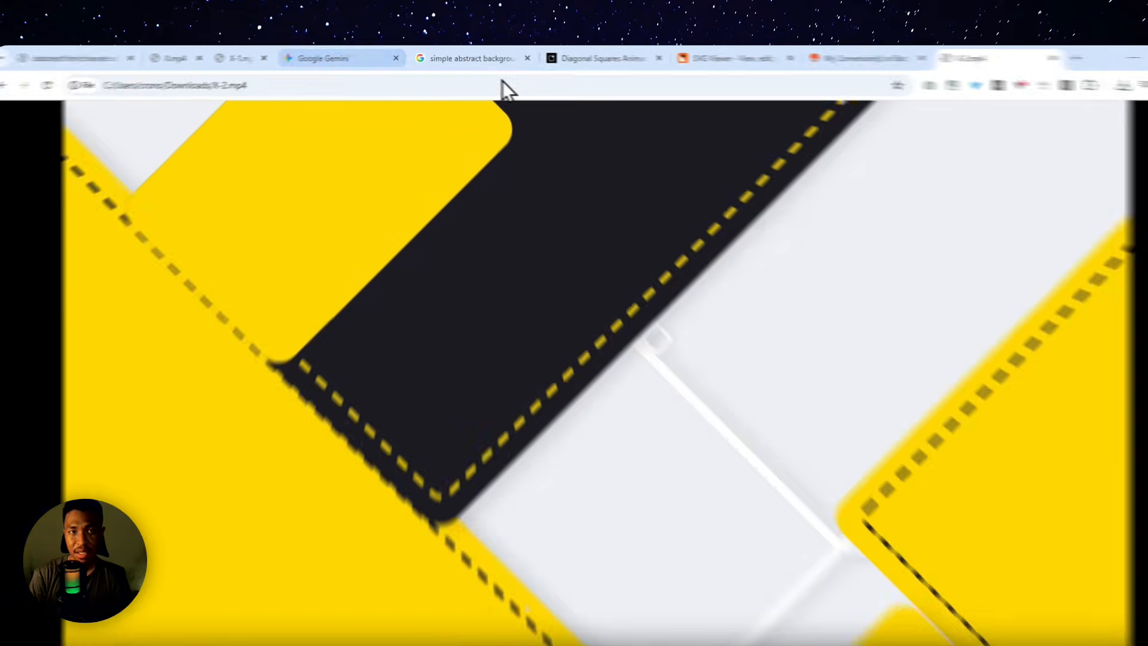
Step: Revisit the Gemini prompt, the My Conversions page and X-2.mp4, and bring up the X.mp4 and X-1.mp4 example loops
{"action": "left_click", "coordinate": [353, 49]}
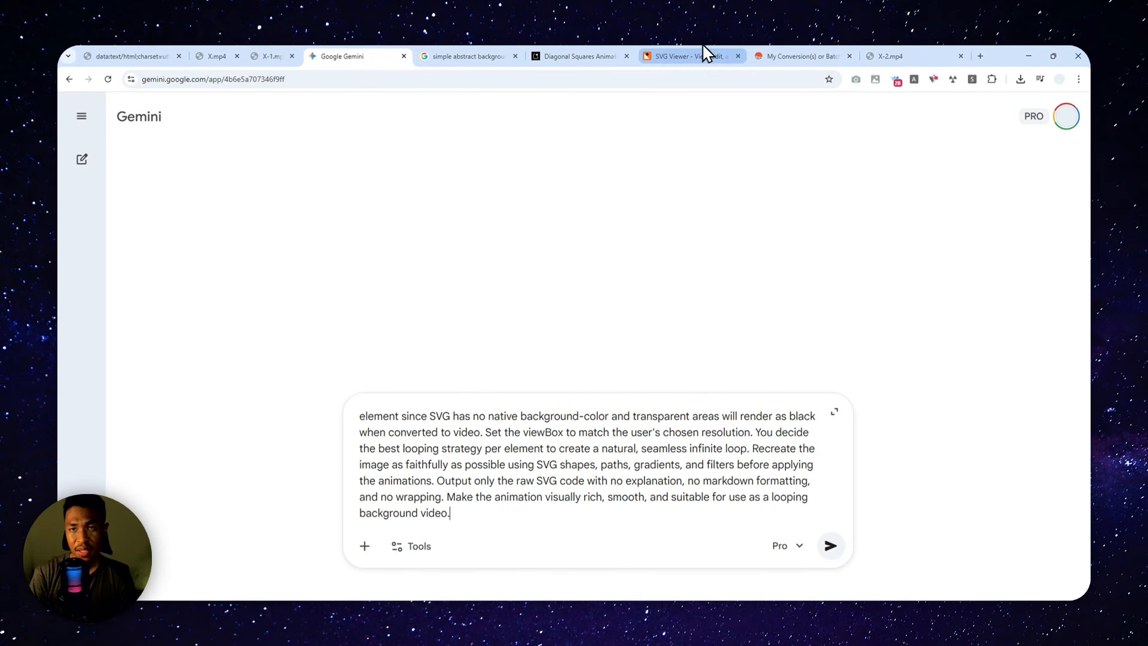
{"action": "left_click", "coordinate": [777, 56]}
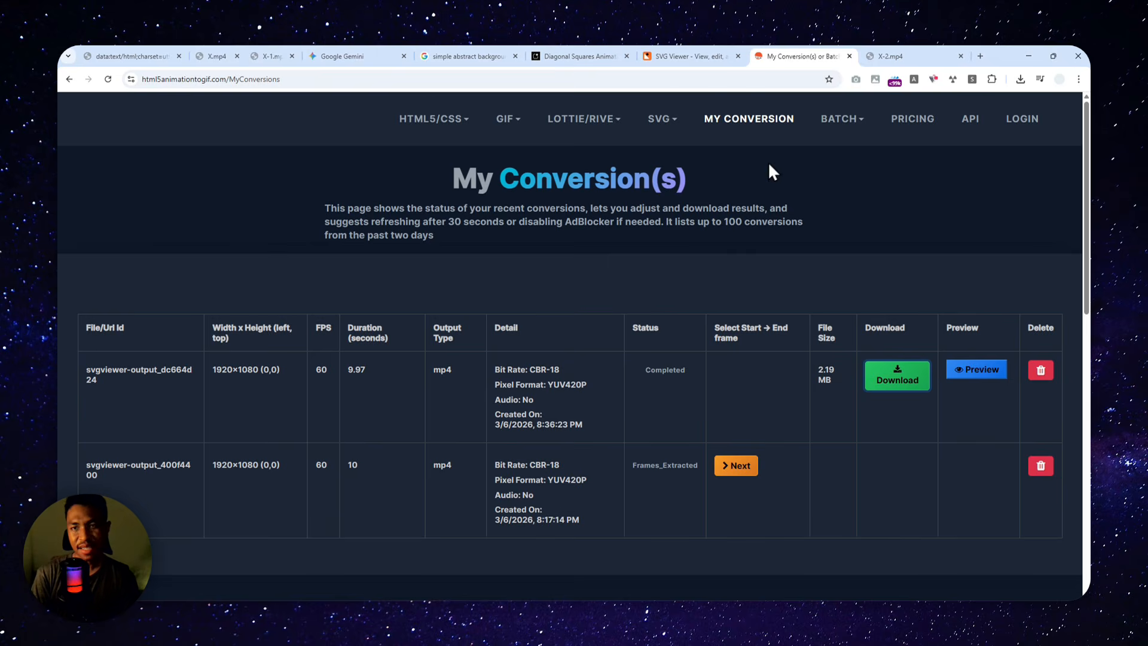
{"action": "left_click", "coordinate": [915, 56]}
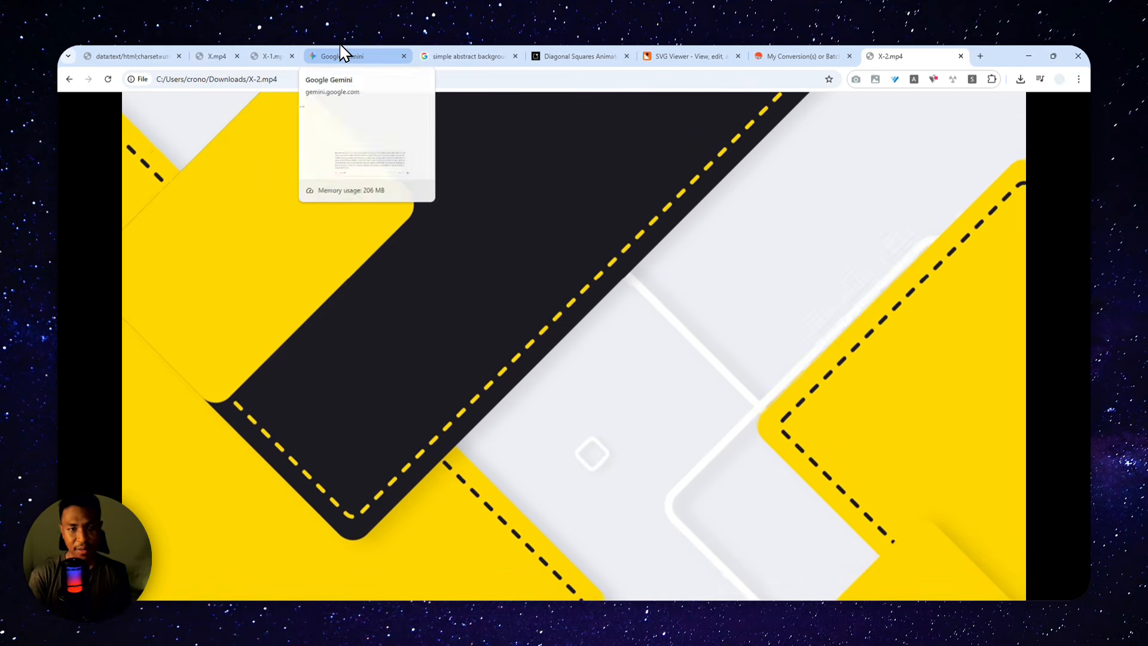
{"action": "left_click", "coordinate": [357, 53]}
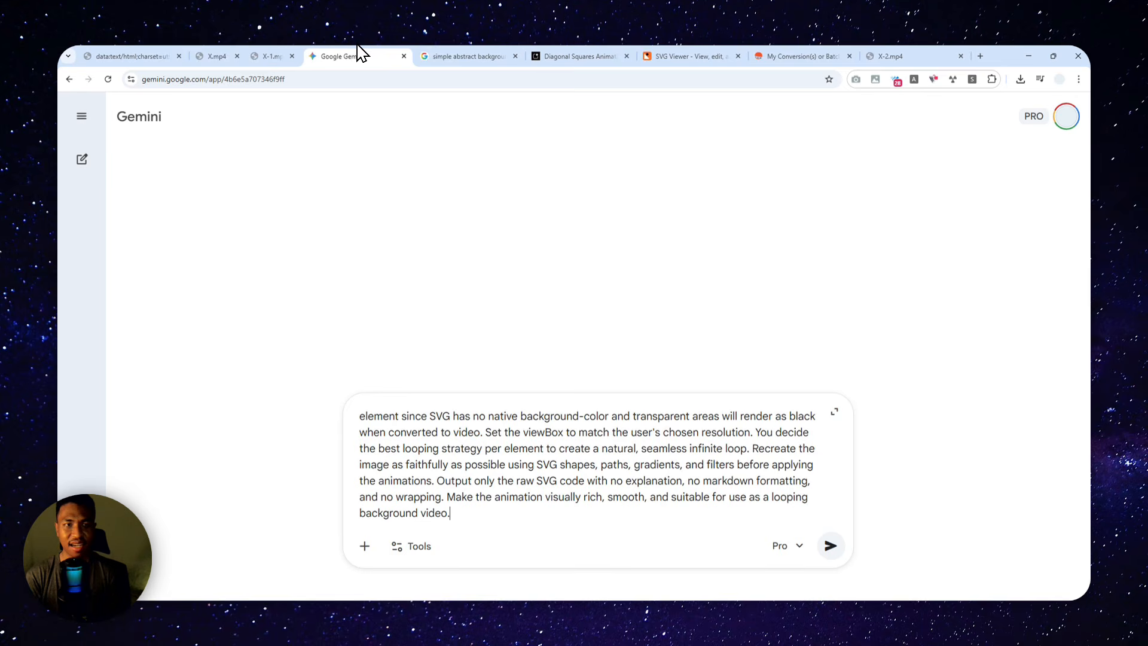
{"action": "left_click", "coordinate": [270, 55]}
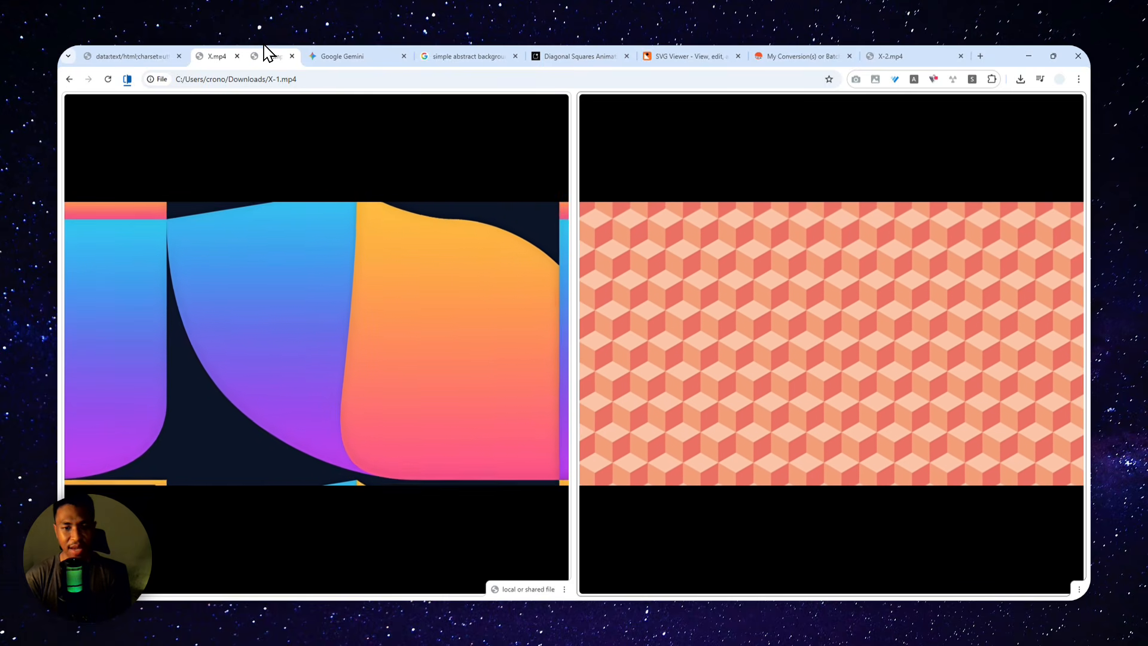